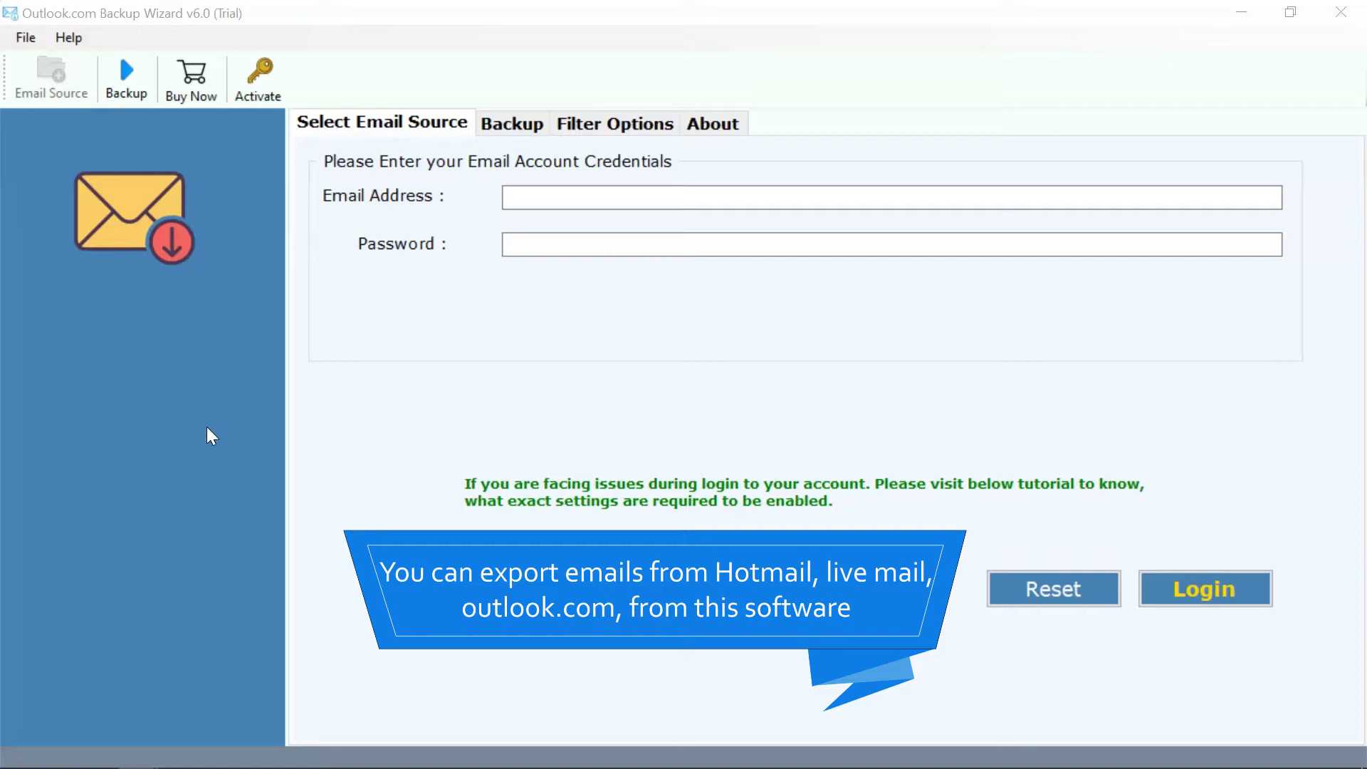
Log in to Outlook.com Backup Wizard with the Hotmail account's email address and password
{"action": "left_click", "coordinate": [517, 200]}
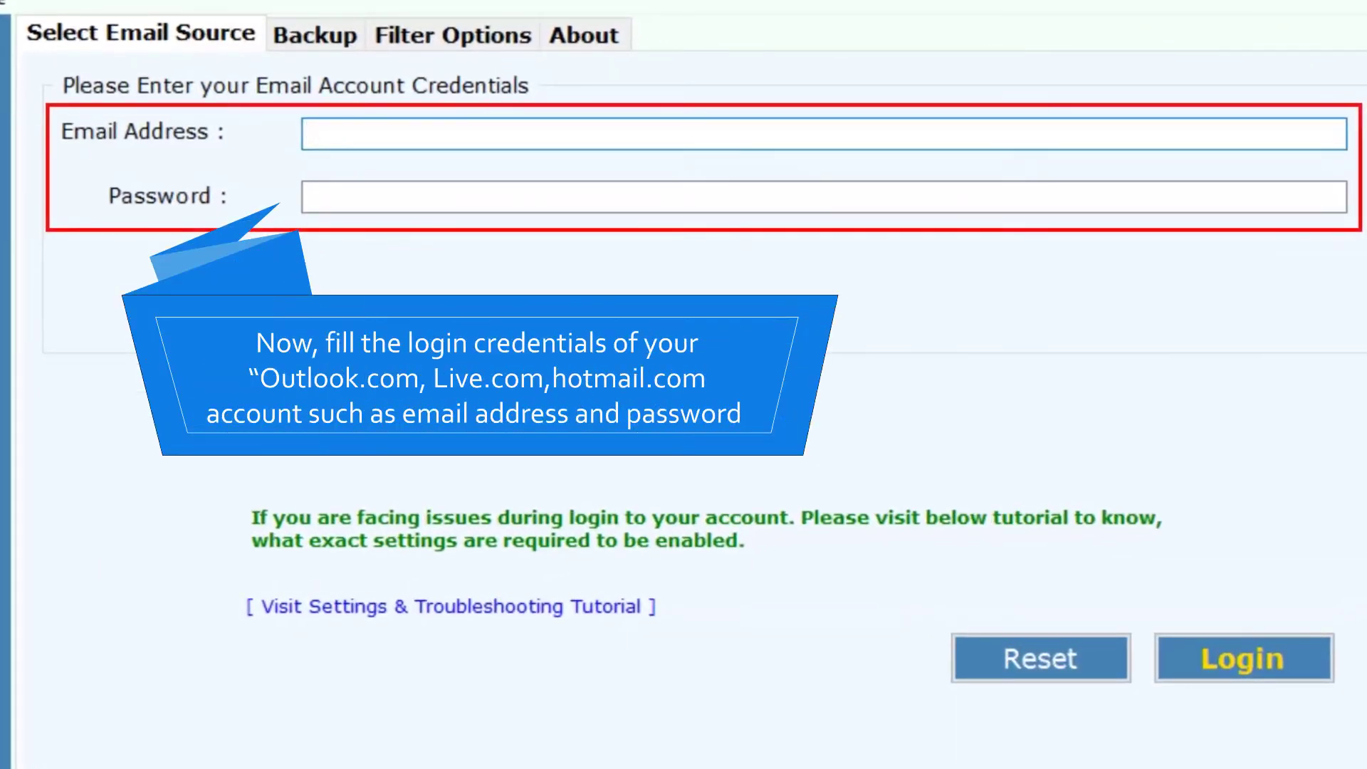
{"action": "type", "text": "xxxxxxxxxx@hotmail.com"}
{"action": "key", "text": "Tab"}
{"action": "type", "text": "xxxxxxxxxx"}
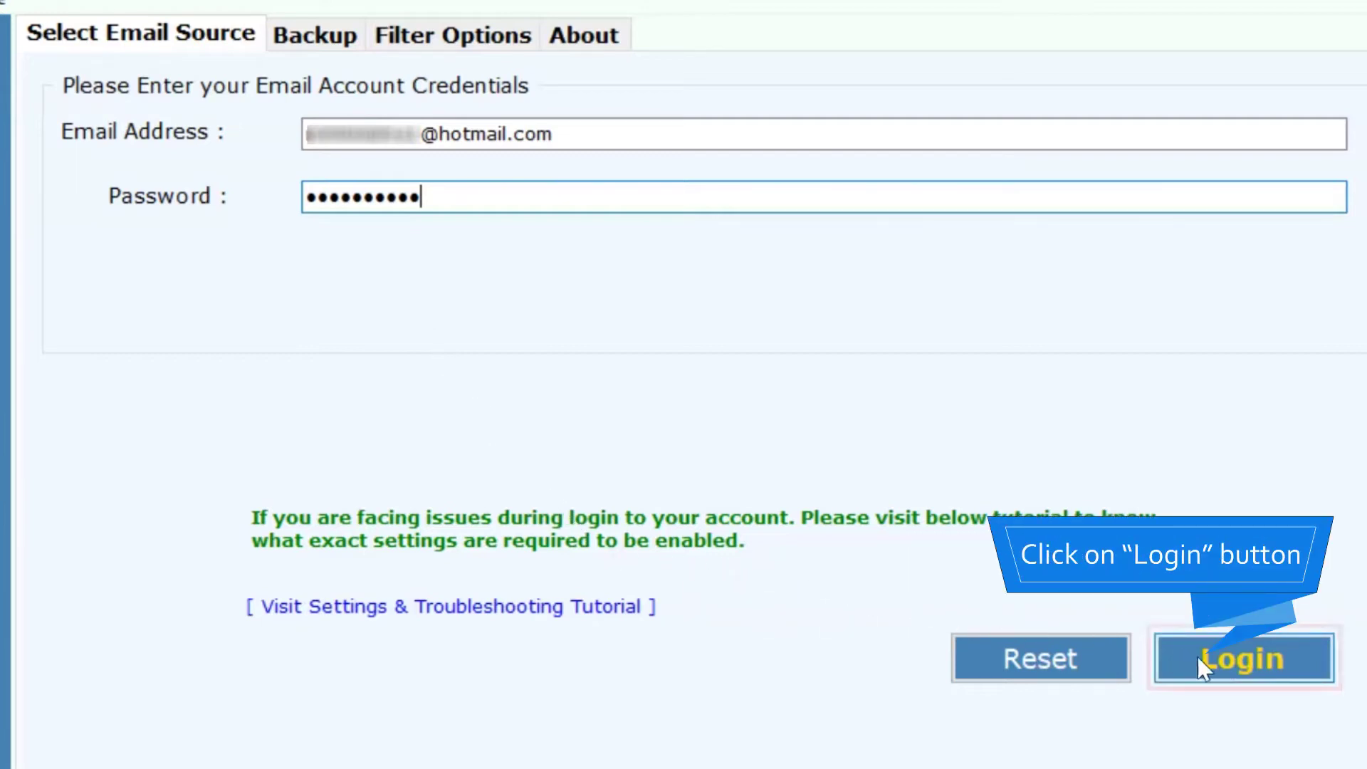
{"action": "left_click", "coordinate": [1228, 663]}
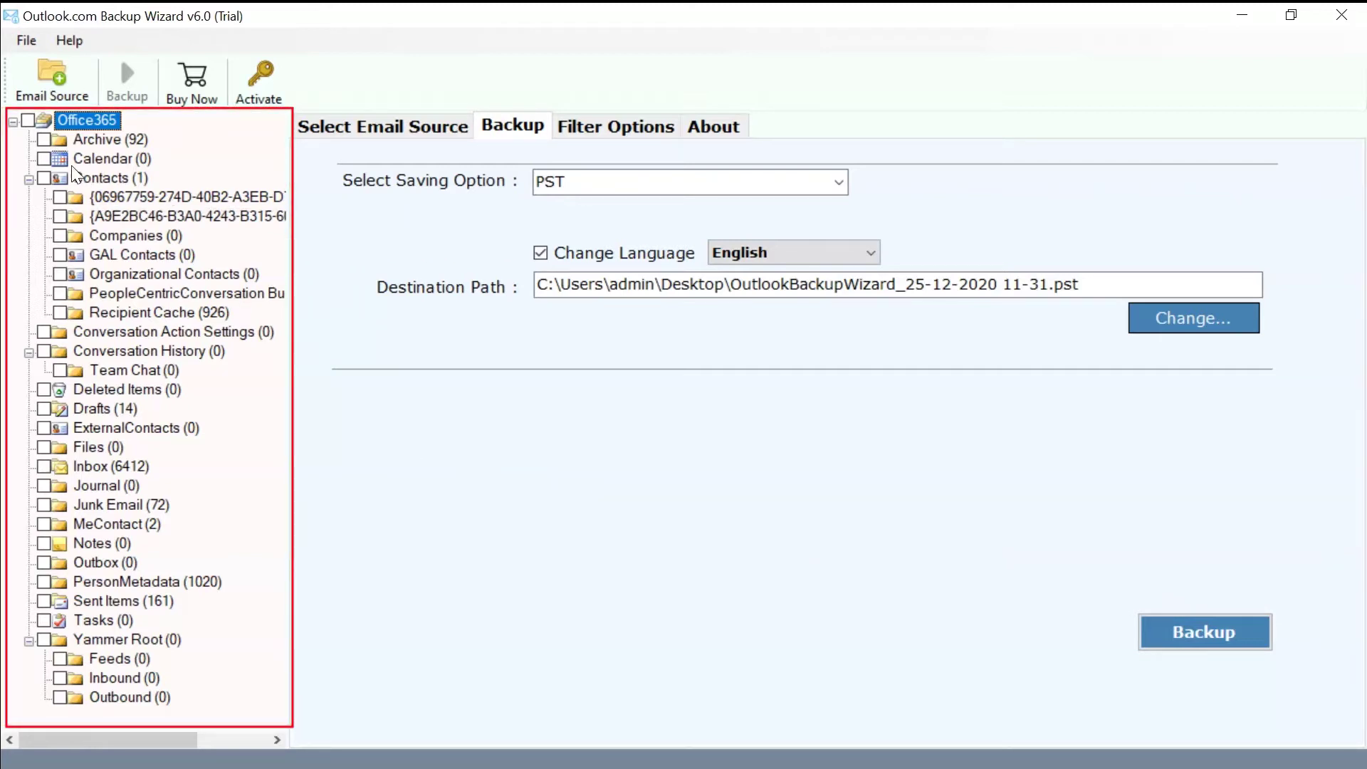
Check the Office365 root folder to select all mailbox folders, then show the saving option list
{"action": "left_click", "coordinate": [30, 121]}
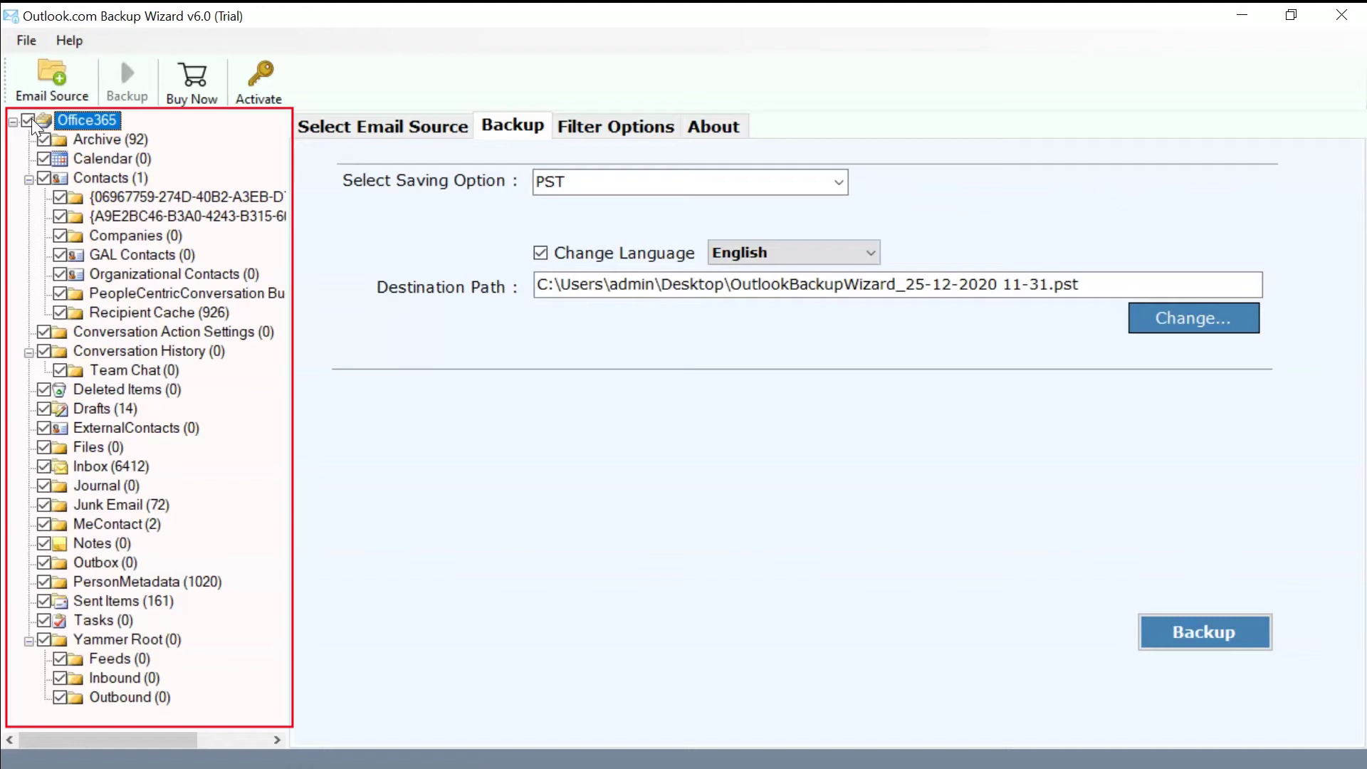
{"action": "left_click", "coordinate": [839, 180]}
{"action": "left_click_drag", "start_coordinate": [838, 187], "coordinate": [835, 367]}
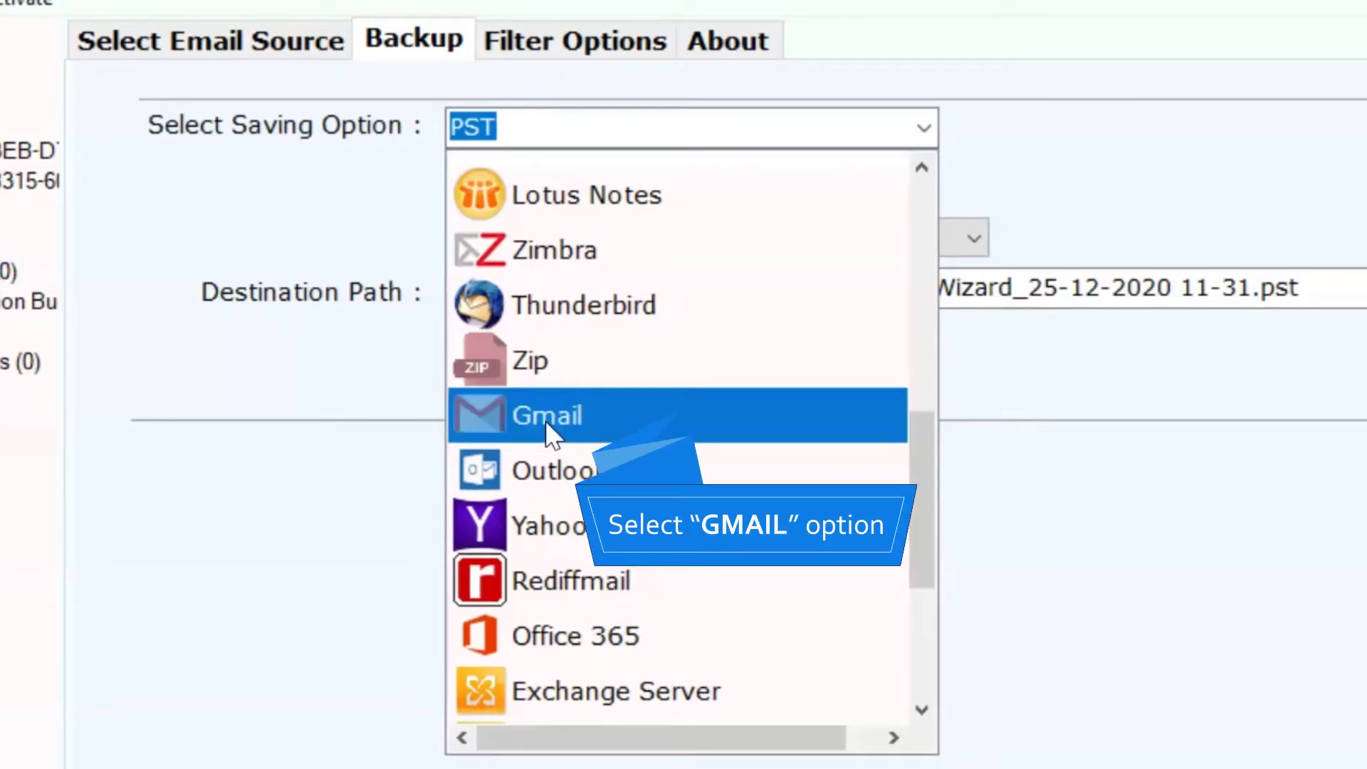
Choose Gmail as the saving option, leaving Use Advance Mode switched off
{"action": "left_click", "coordinate": [547, 420]}
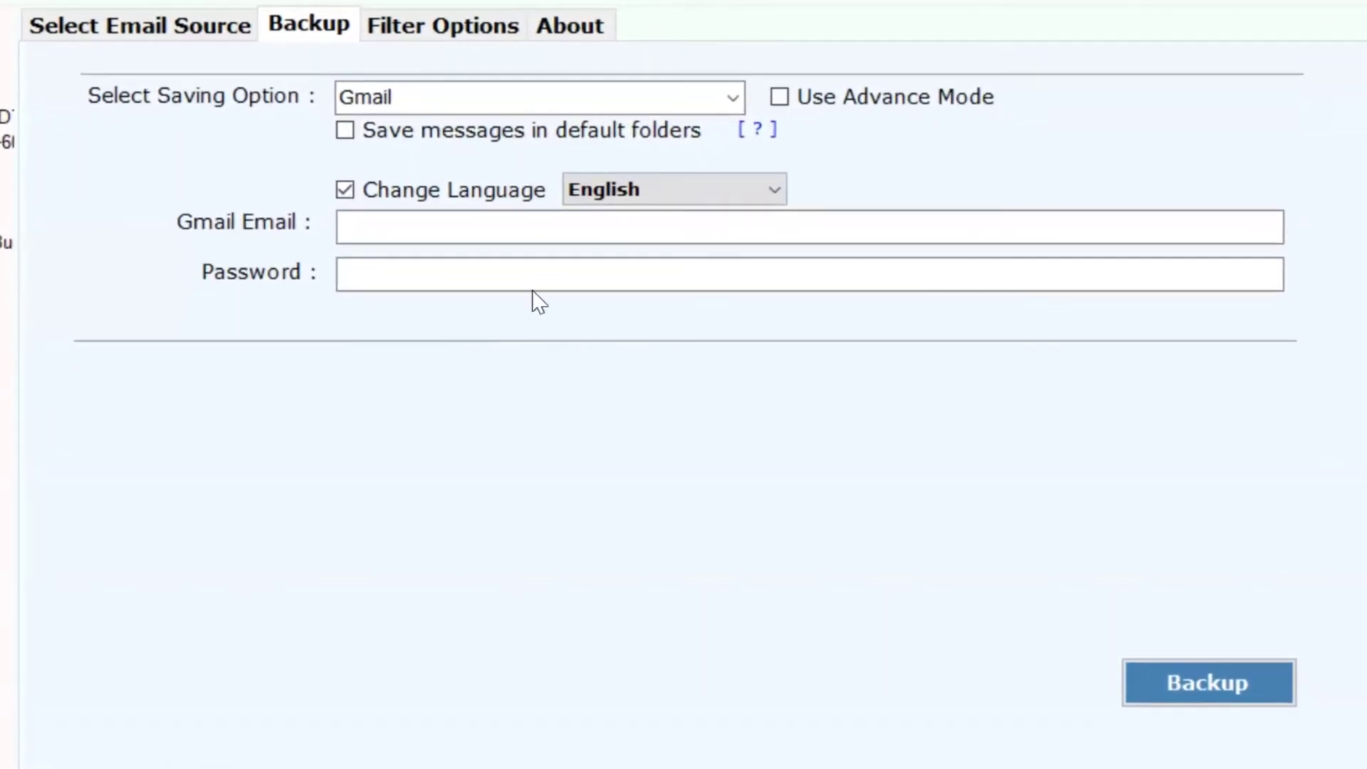
{"action": "left_click", "coordinate": [783, 99]}
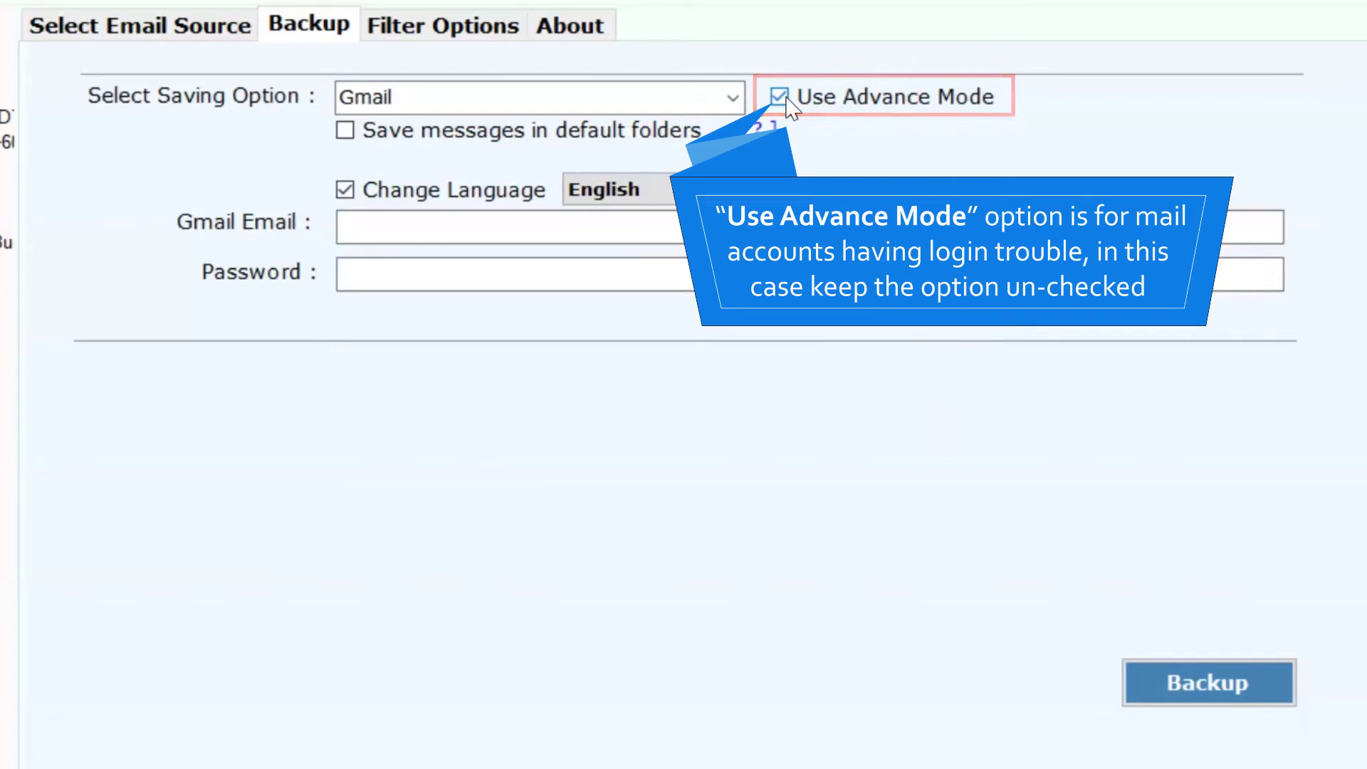
{"action": "left_click", "coordinate": [783, 100]}
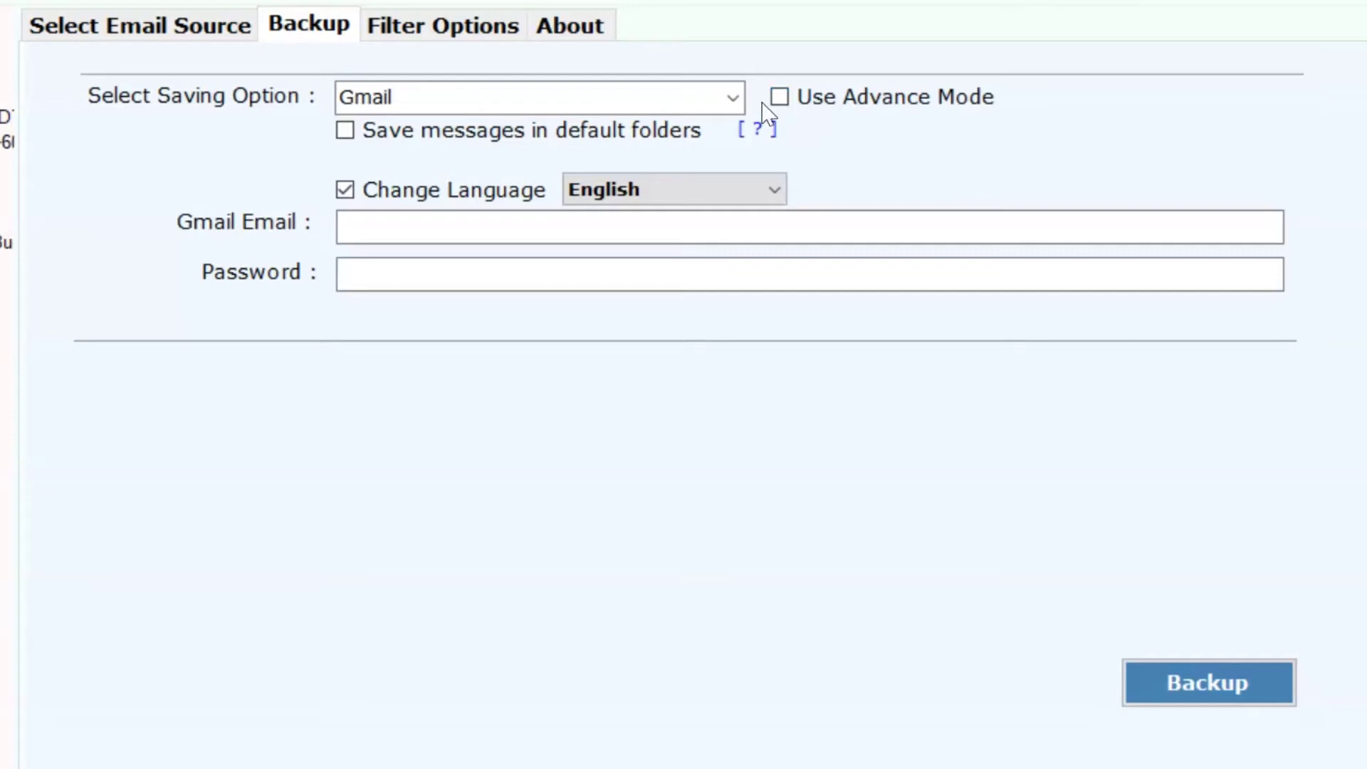
{"action": "left_click", "coordinate": [345, 131]}
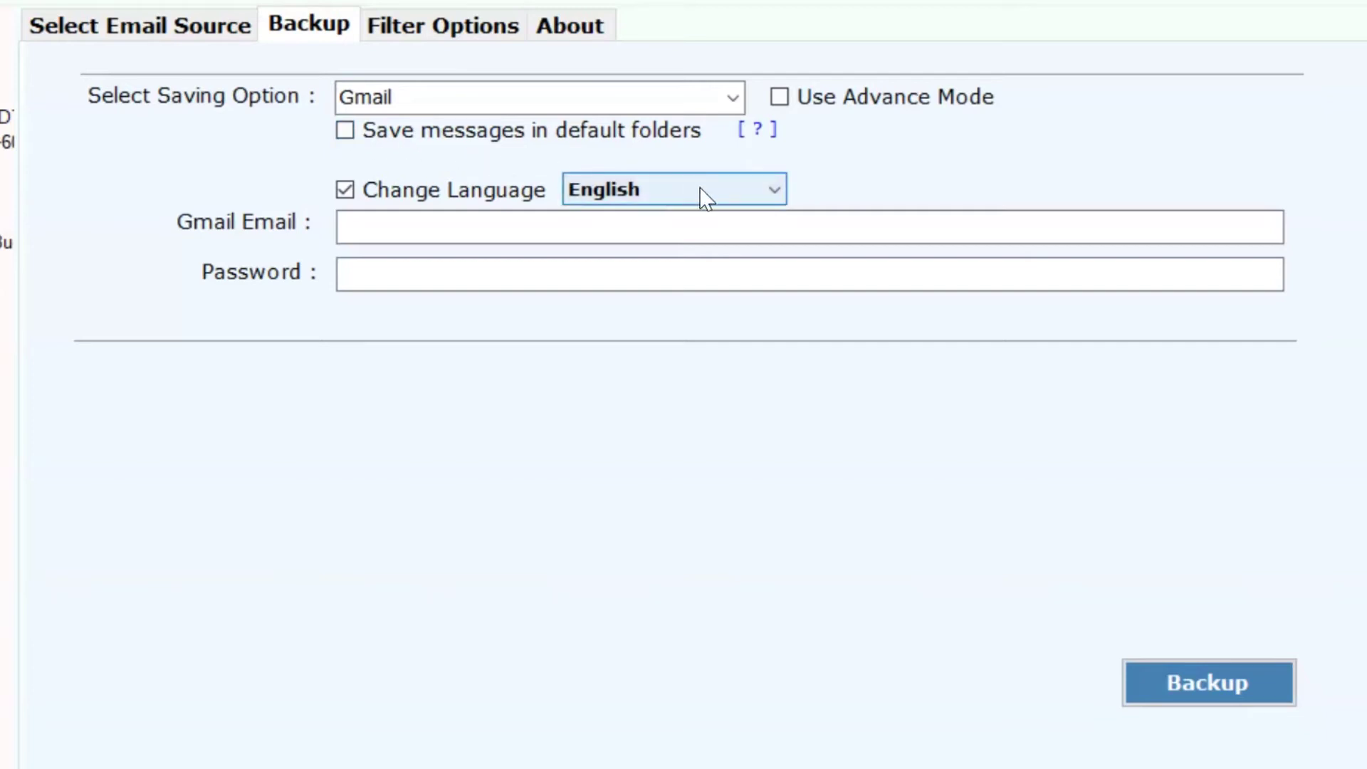
{"action": "left_click", "coordinate": [720, 192]}
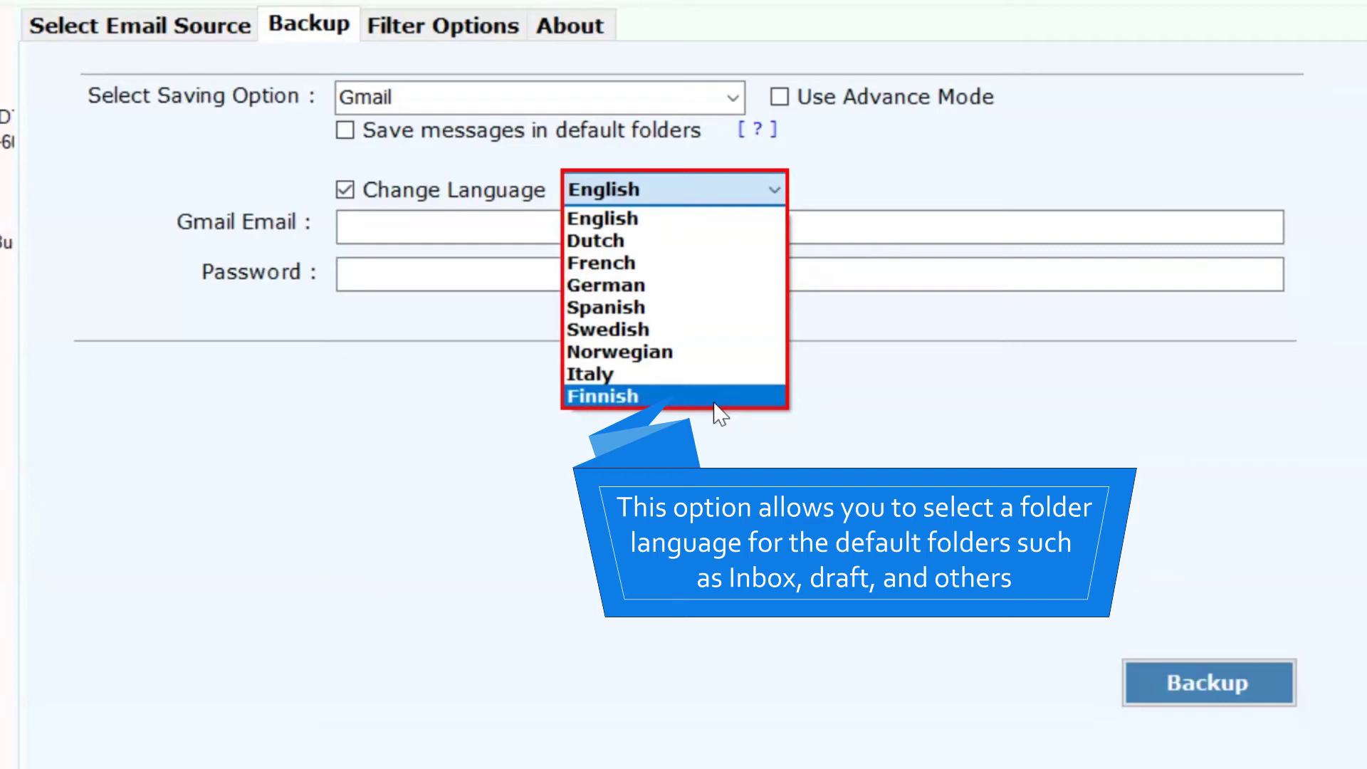
{"action": "left_click", "coordinate": [715, 220]}
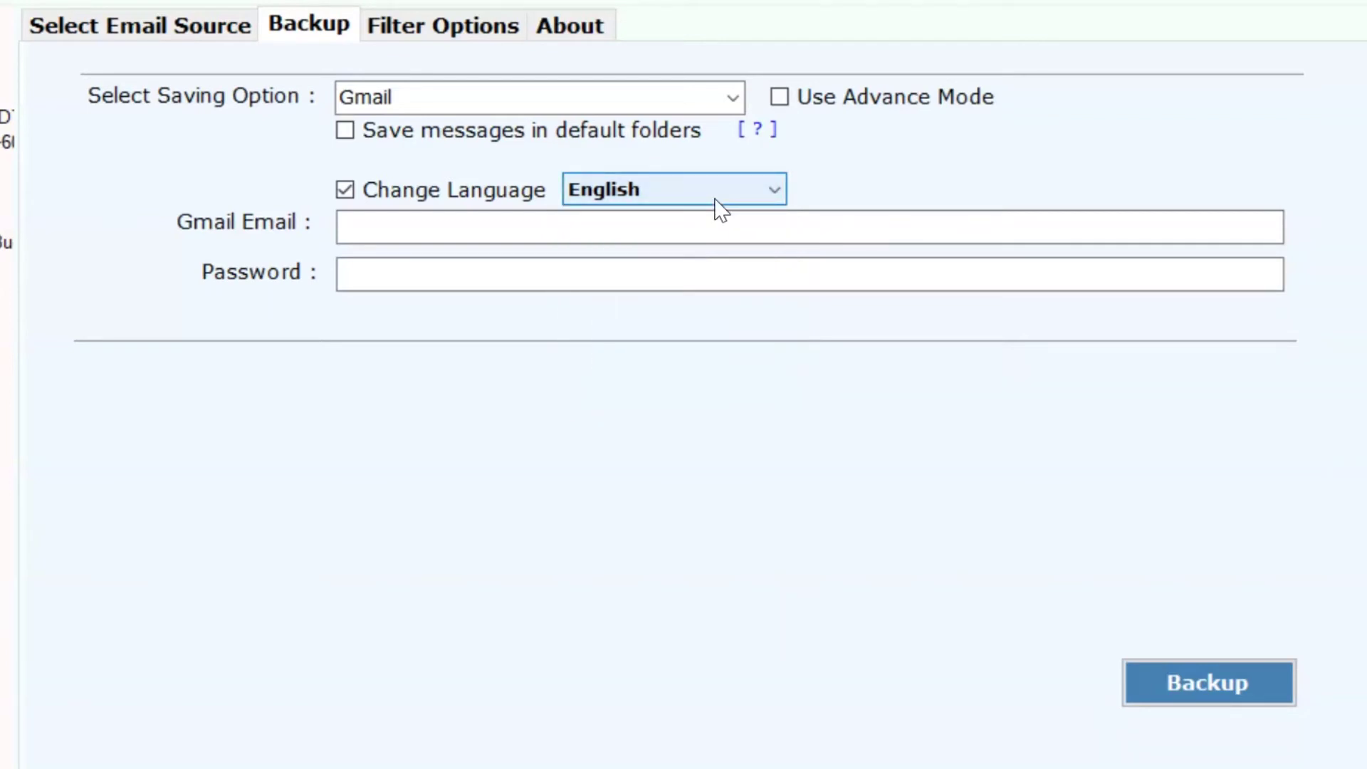
{"action": "left_click", "coordinate": [681, 217]}
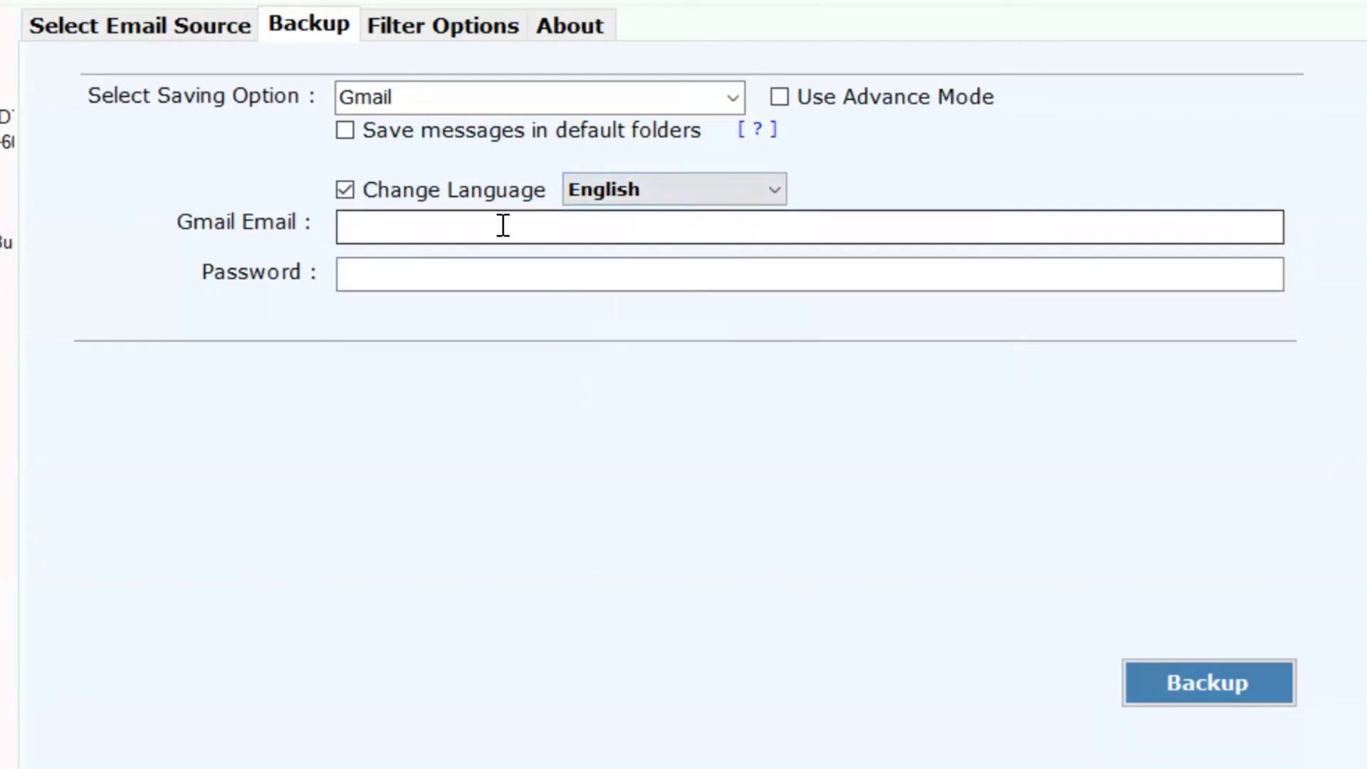
Enter the Gmail address and password, start the export, and dismiss the 'Error authenticating' message
{"action": "left_click", "coordinate": [354, 227]}
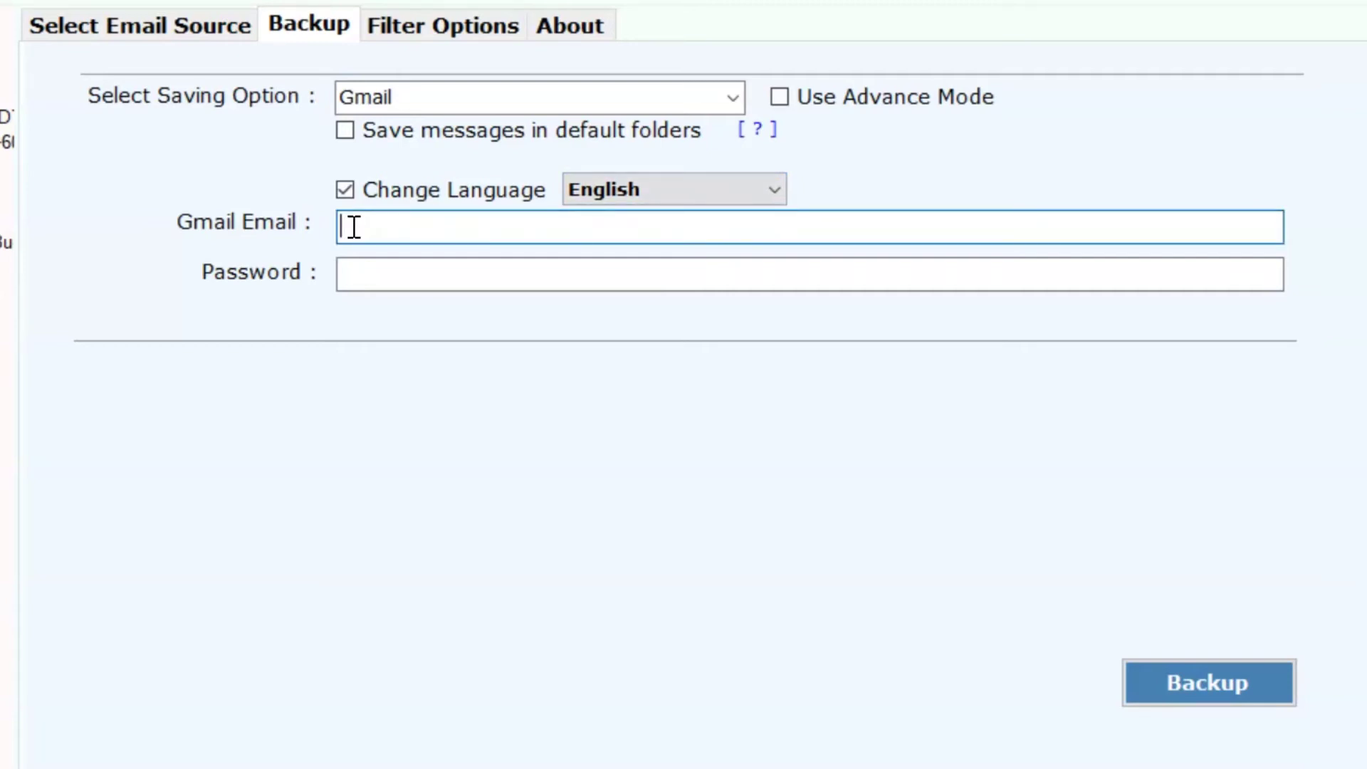
{"action": "type", "text": "example.user@gmail.com"}
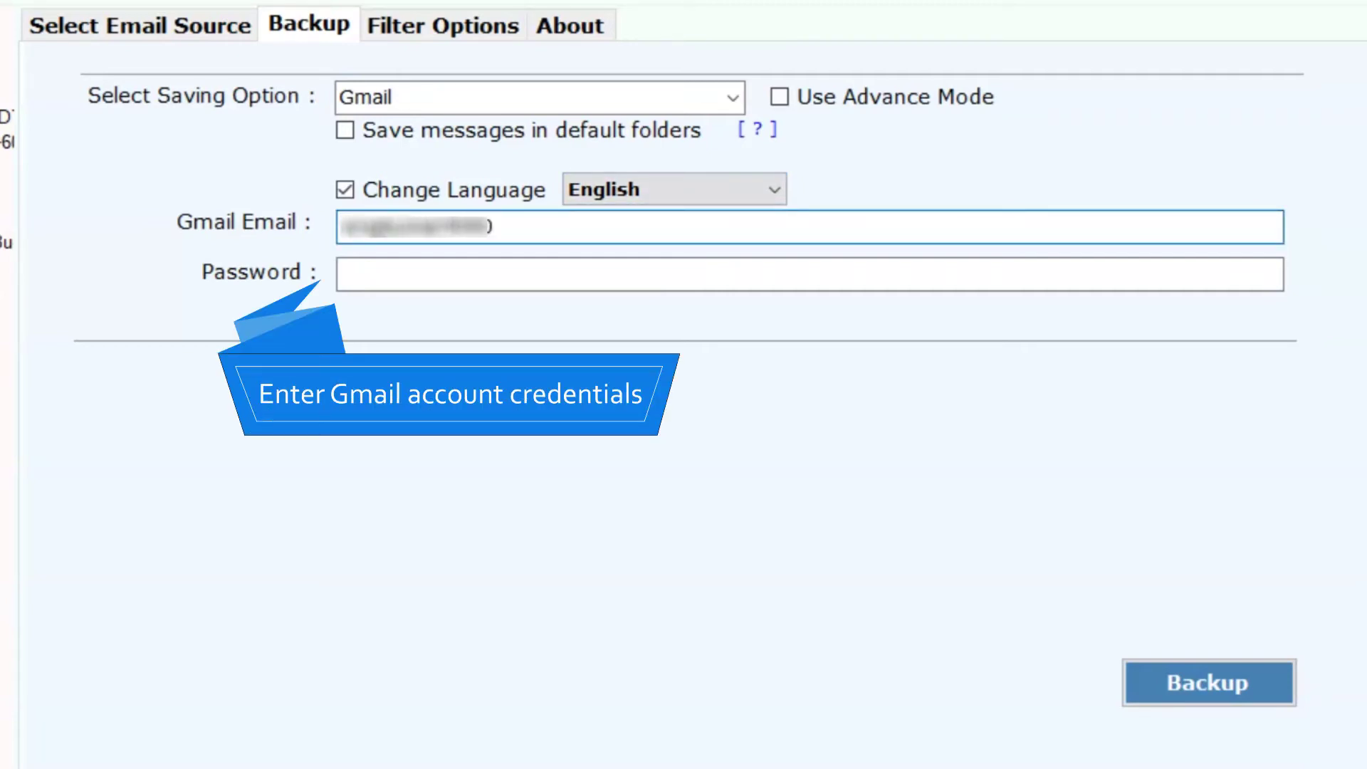
{"action": "type", "text": "@gmail.com"}
{"action": "key", "text": "Tab"}
{"action": "type", "text": "•••"}
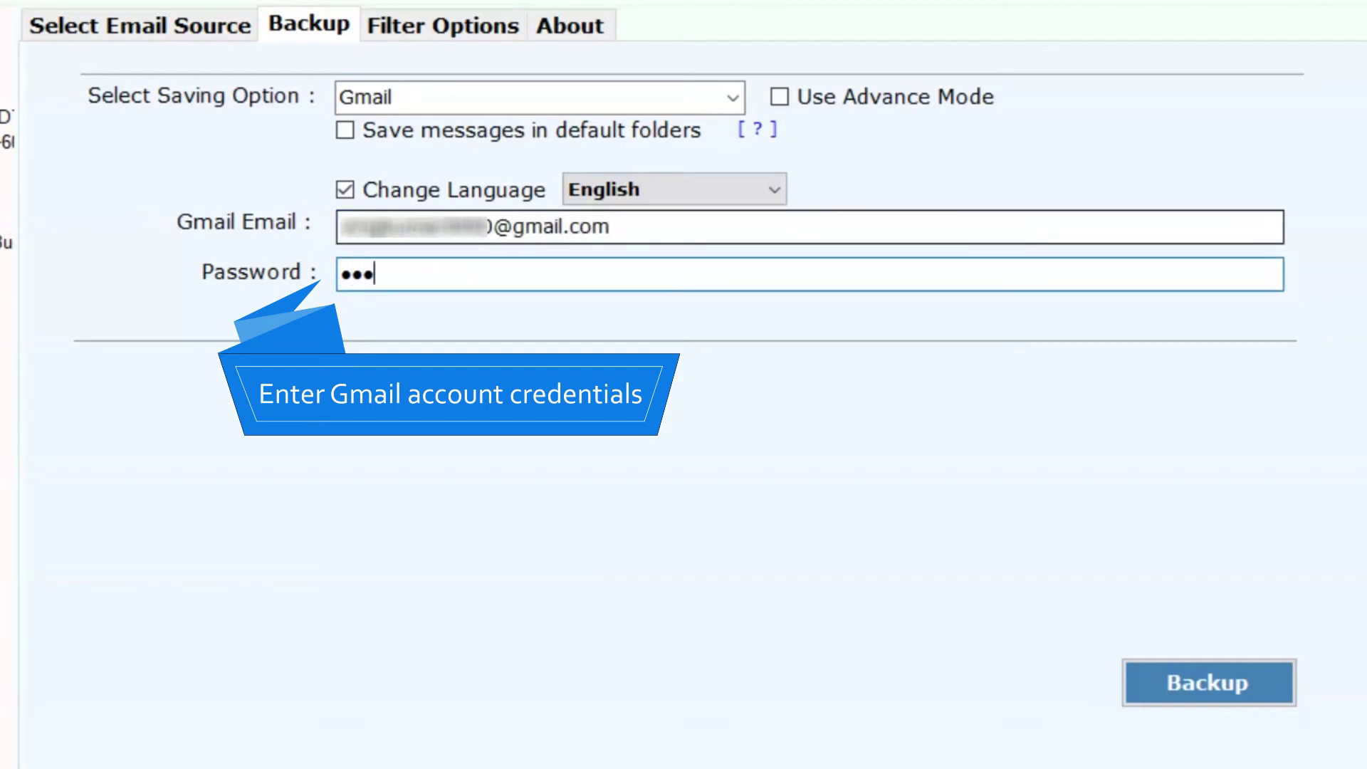
{"action": "type", "text": "•••••••"}
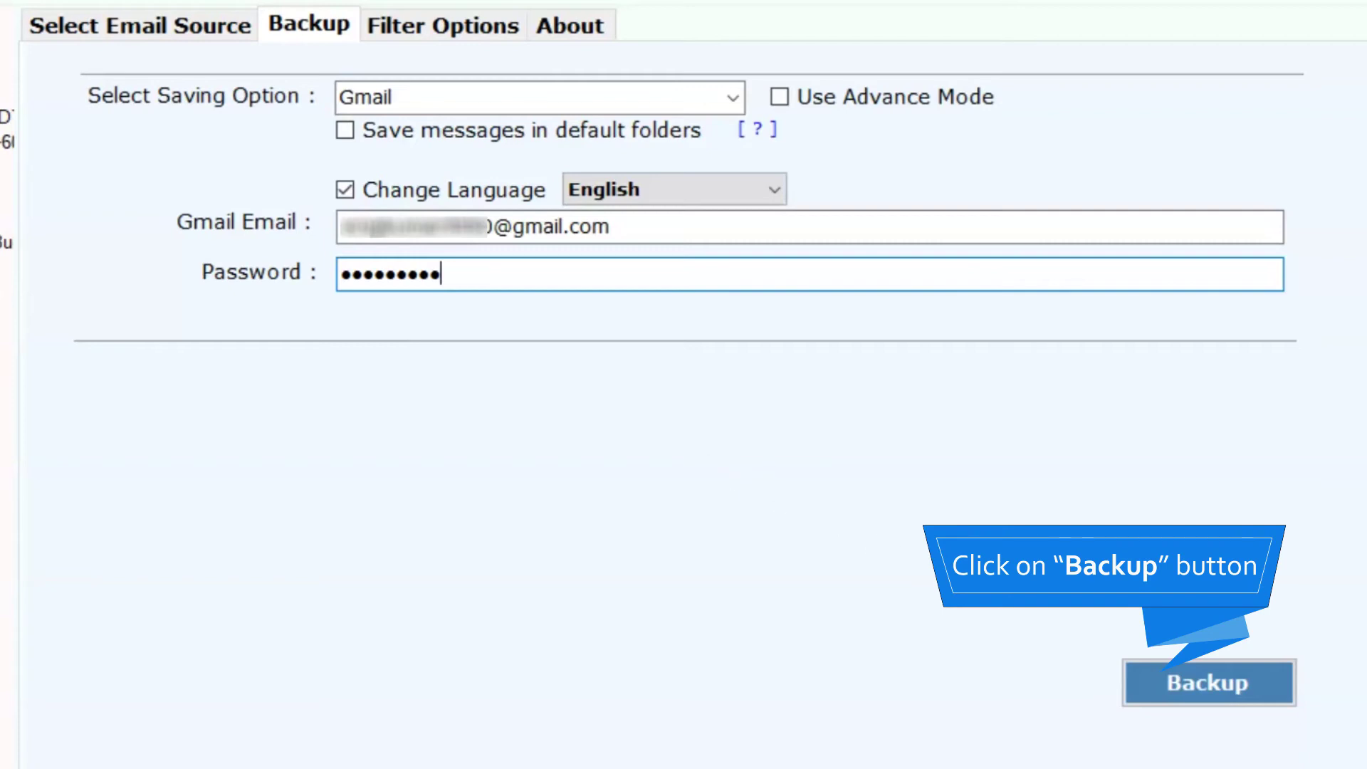
{"action": "left_click", "coordinate": [1216, 696]}
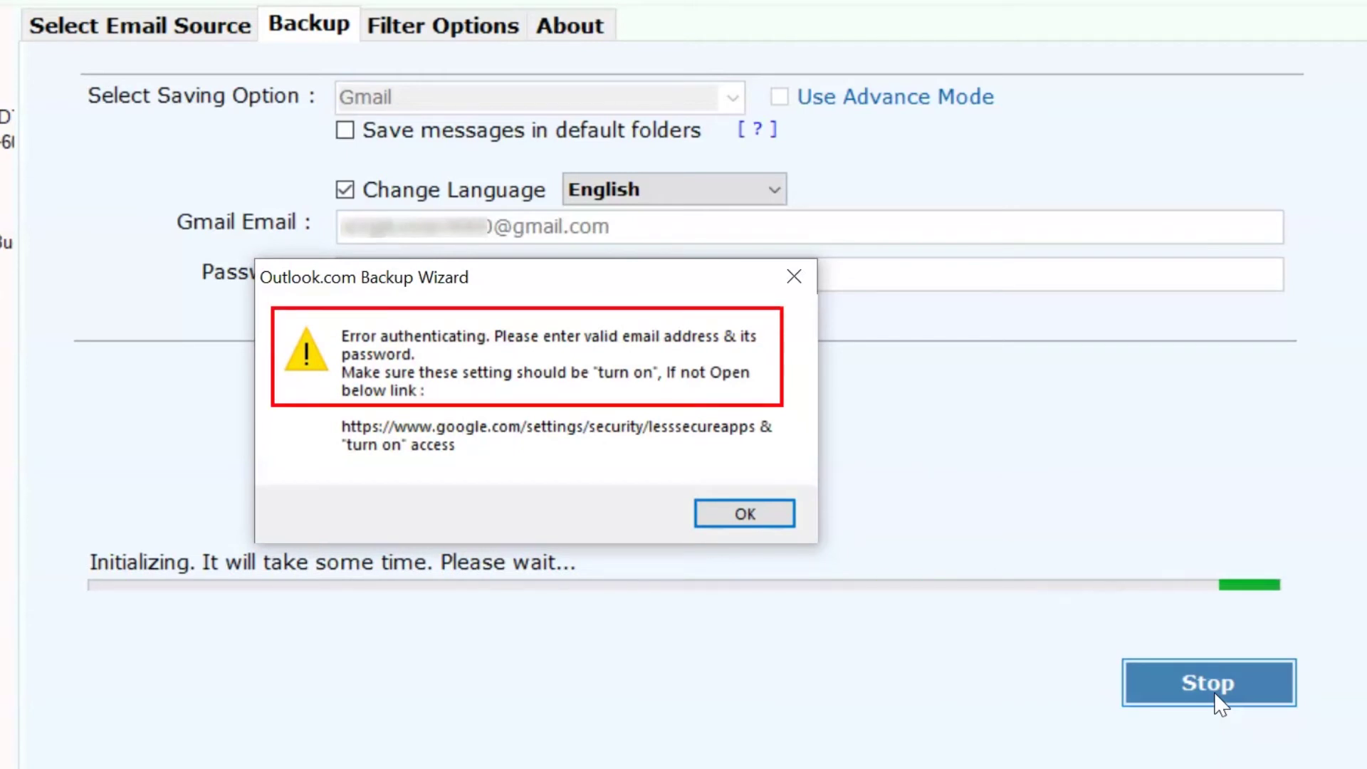
{"action": "left_click", "coordinate": [735, 515]}
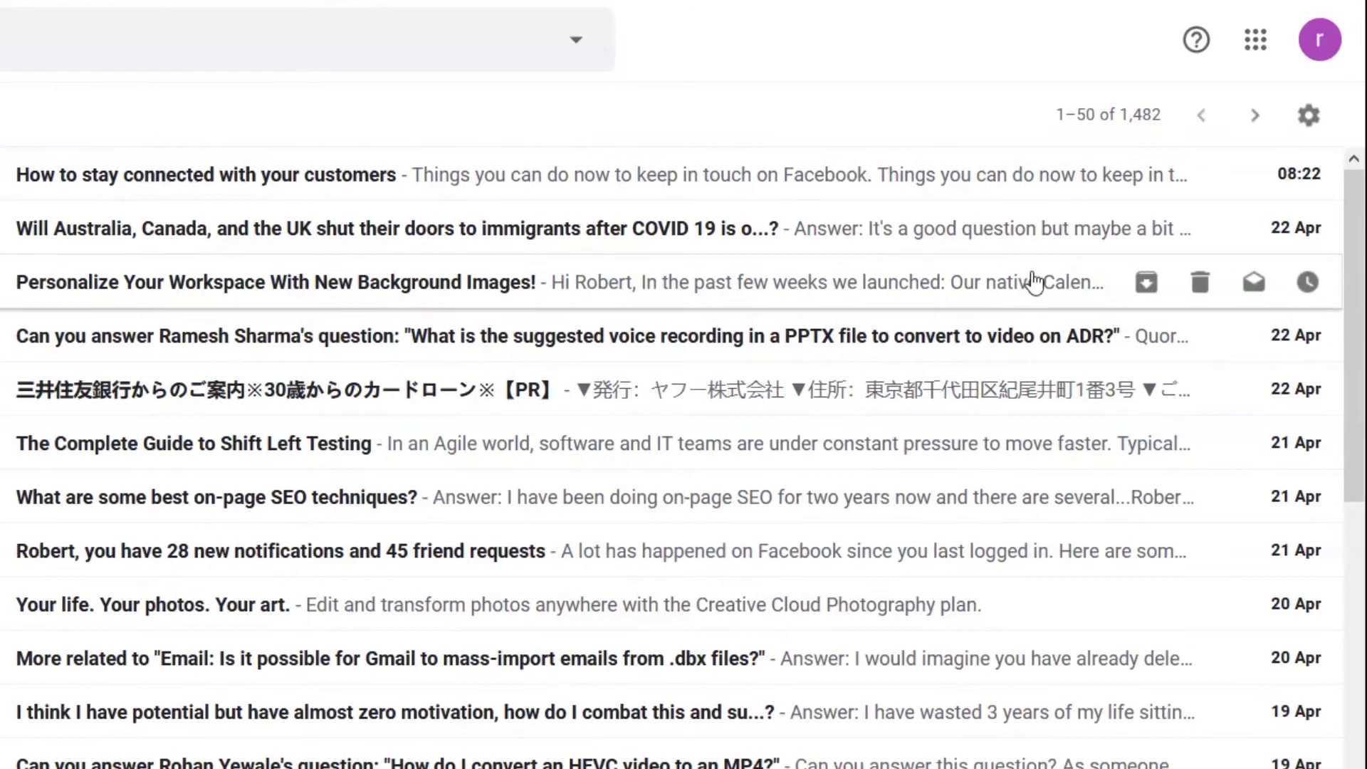
Turn on less secure app access in the Google Account's Security settings
{"action": "left_click", "coordinate": [1319, 42]}
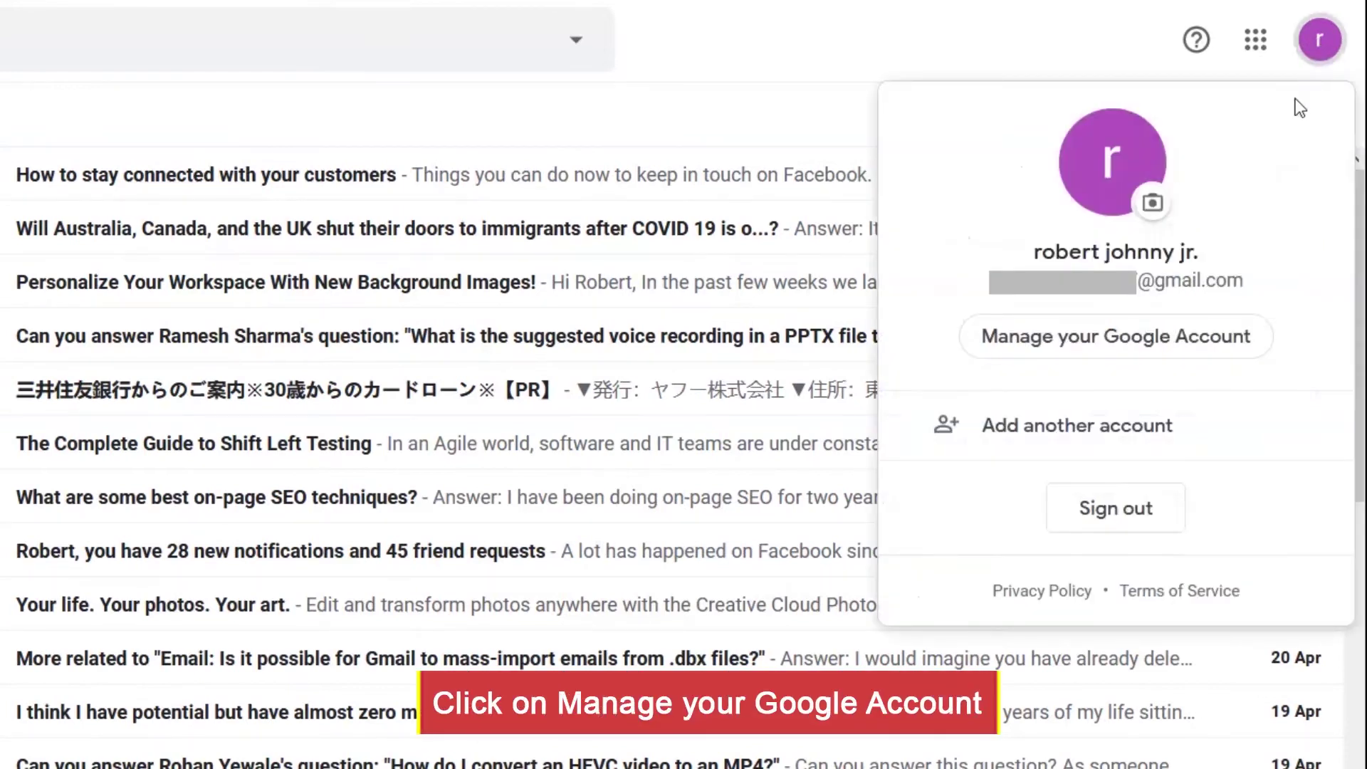
{"action": "left_click", "coordinate": [1208, 344]}
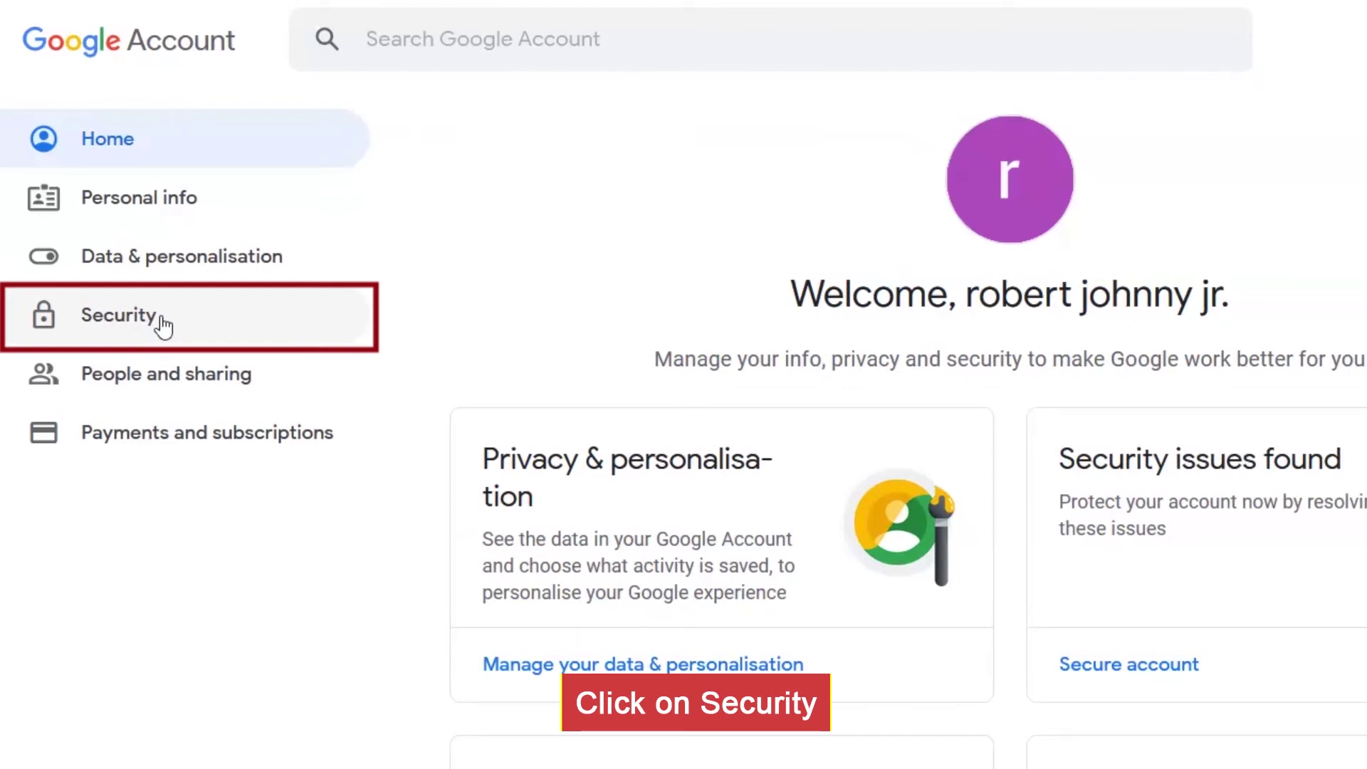
{"action": "left_click", "coordinate": [163, 324]}
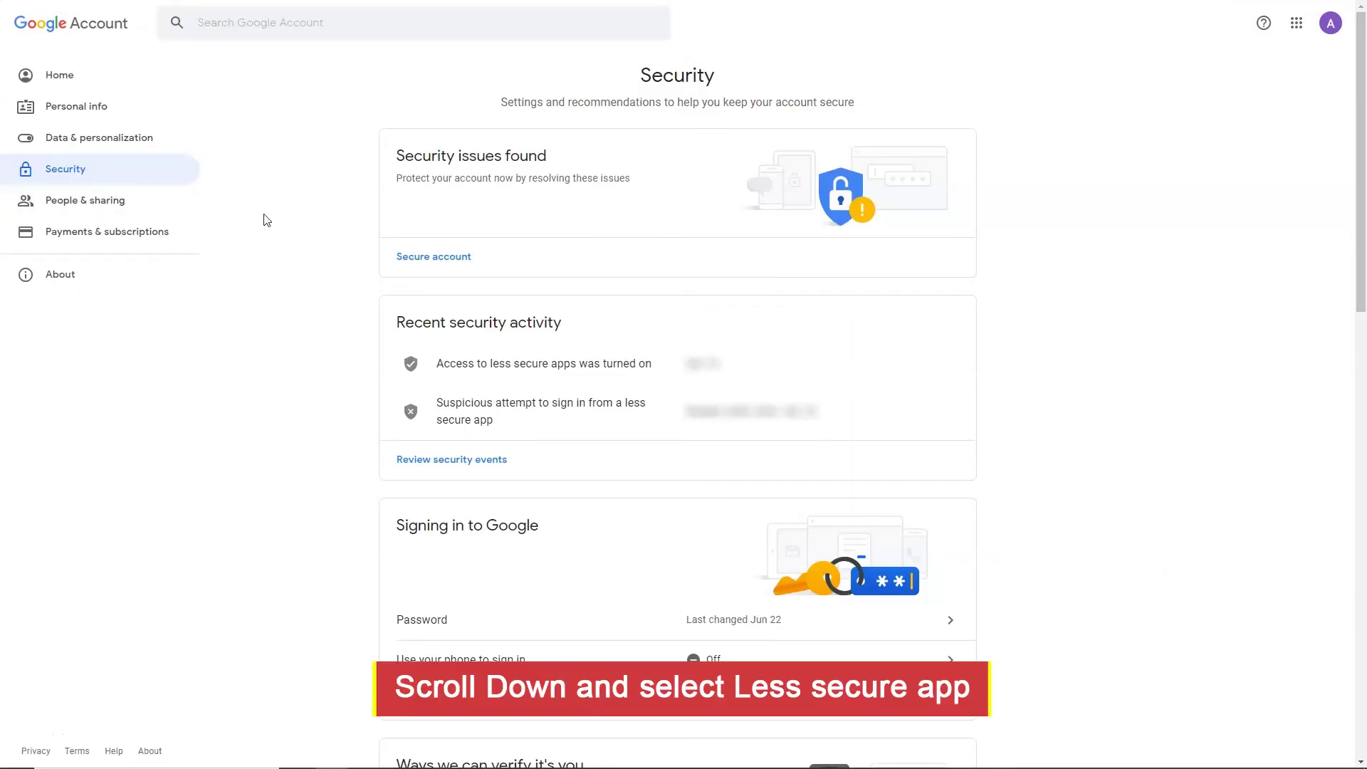
{"action": "left_click_drag", "start_coordinate": [1362, 288], "coordinate": [1362, 723]}
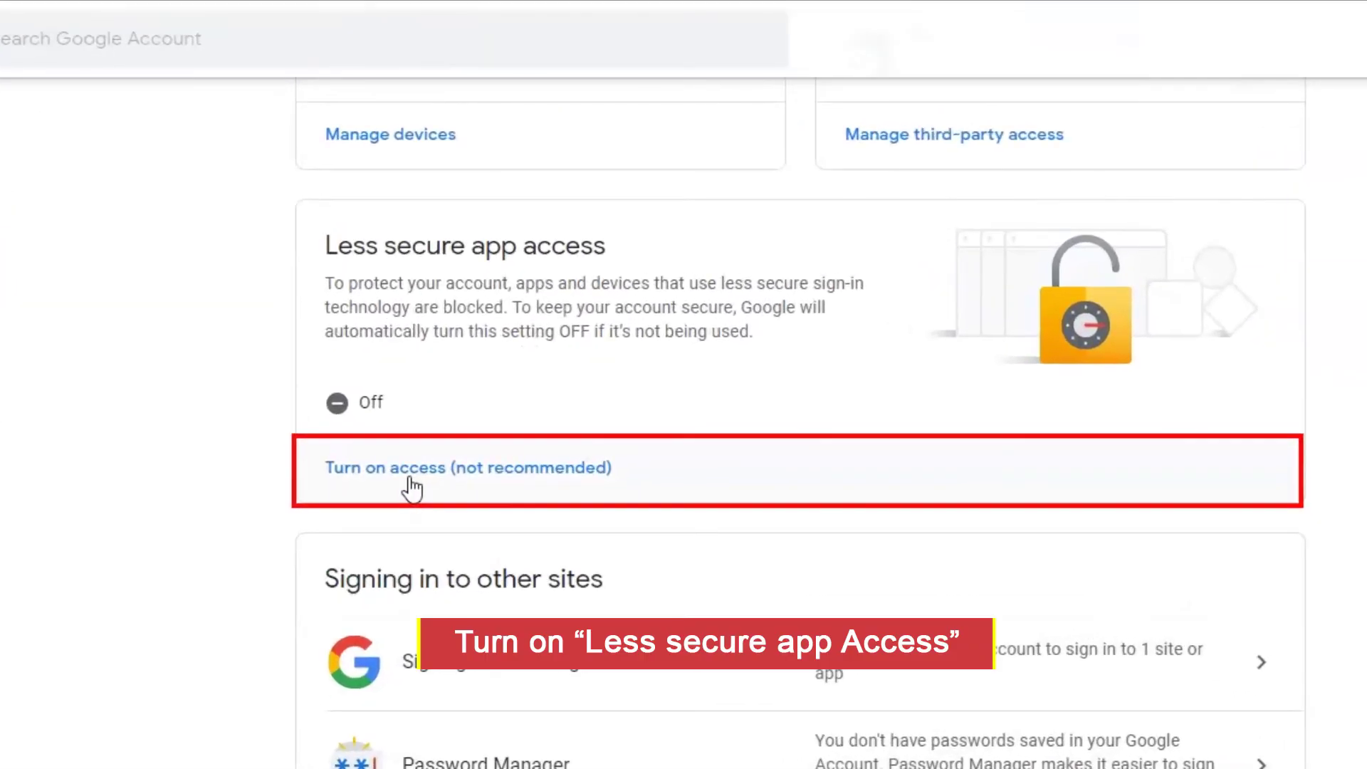
{"action": "left_click", "coordinate": [408, 472]}
{"action": "left_click", "coordinate": [896, 377]}
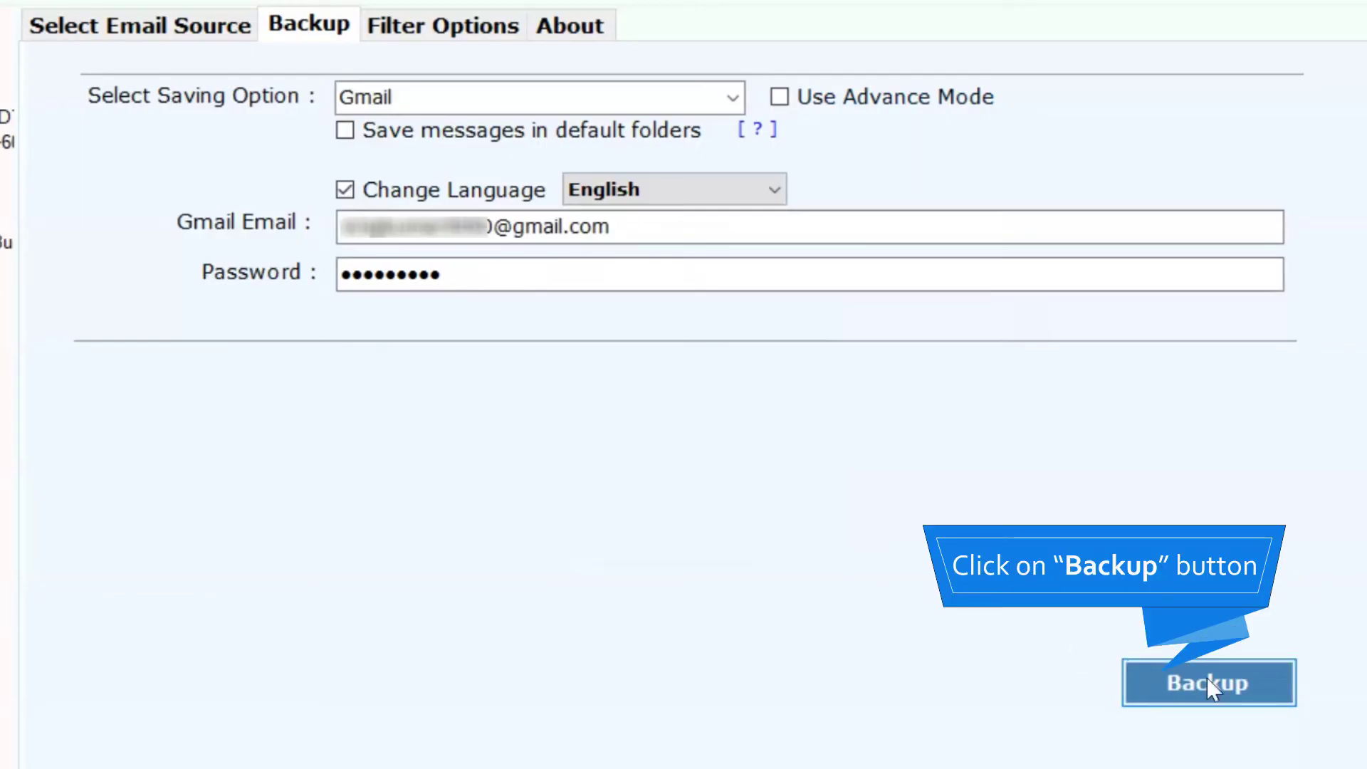
Run the Gmail backup and acknowledge the 'Conversion completed successfully' and trial-edition messages
{"action": "left_click", "coordinate": [1208, 685]}
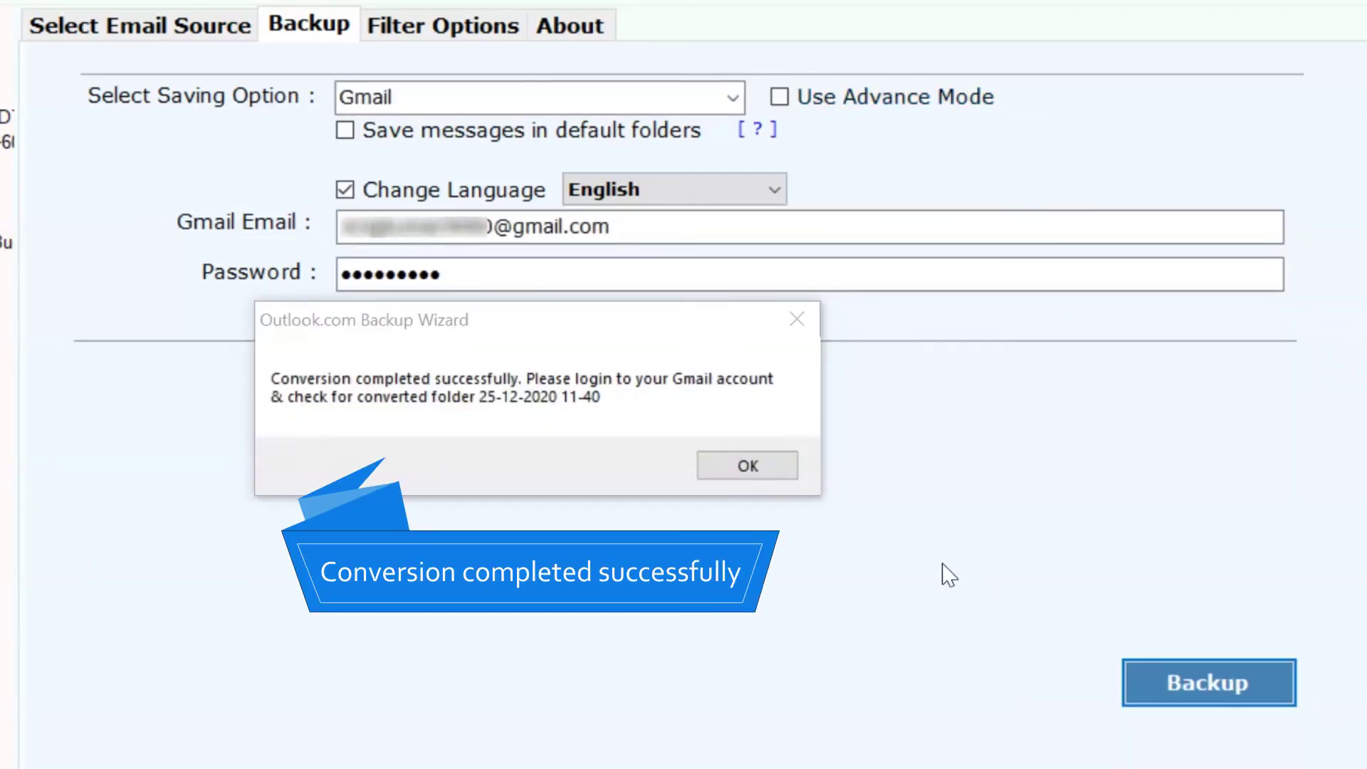
{"action": "left_click", "coordinate": [747, 473]}
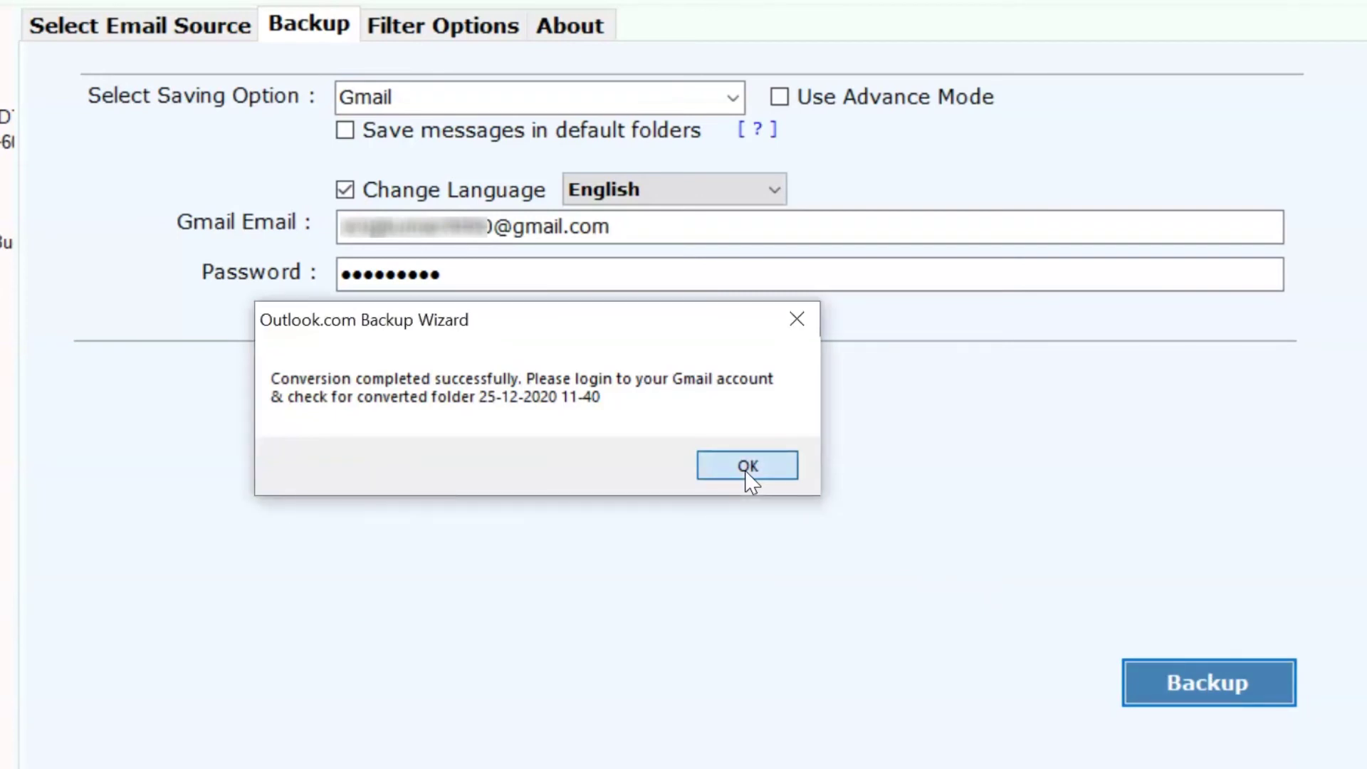
{"action": "left_click", "coordinate": [746, 475]}
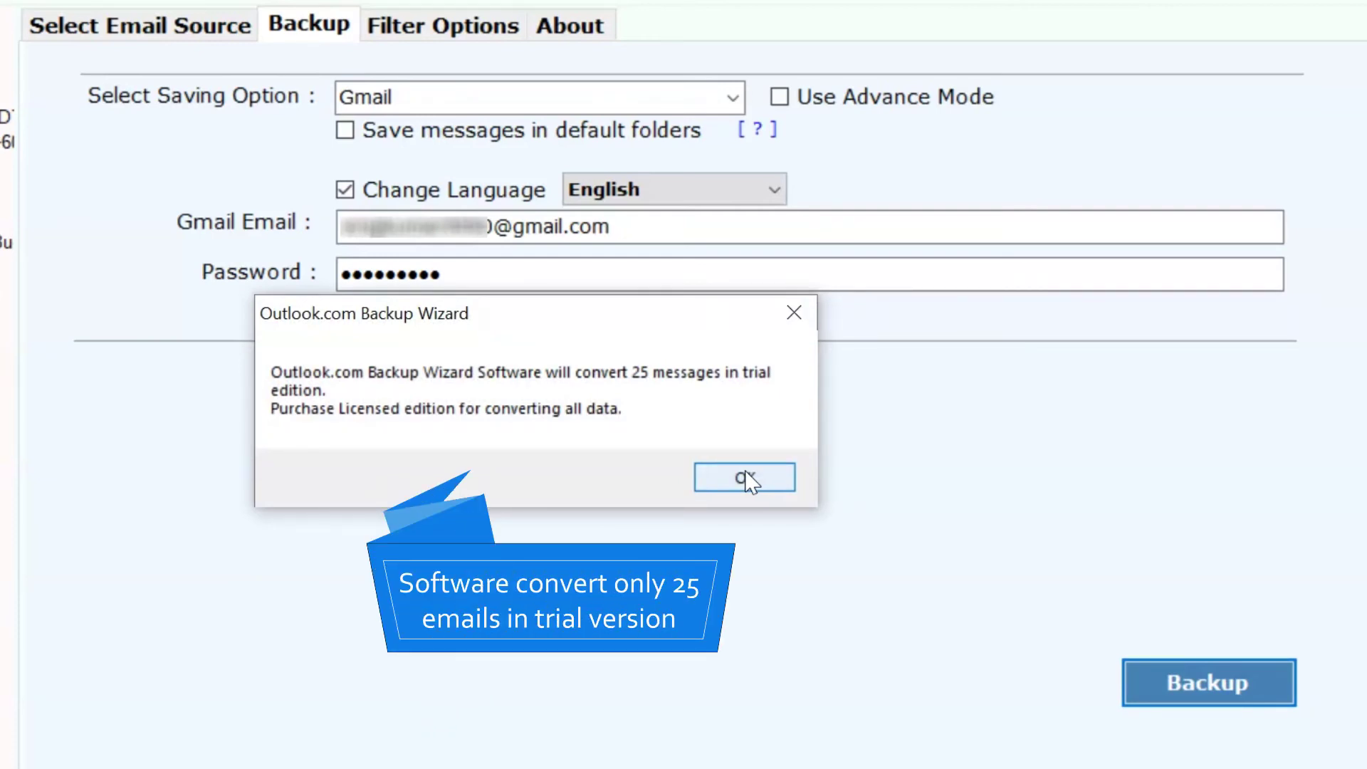
{"action": "left_click", "coordinate": [746, 474]}
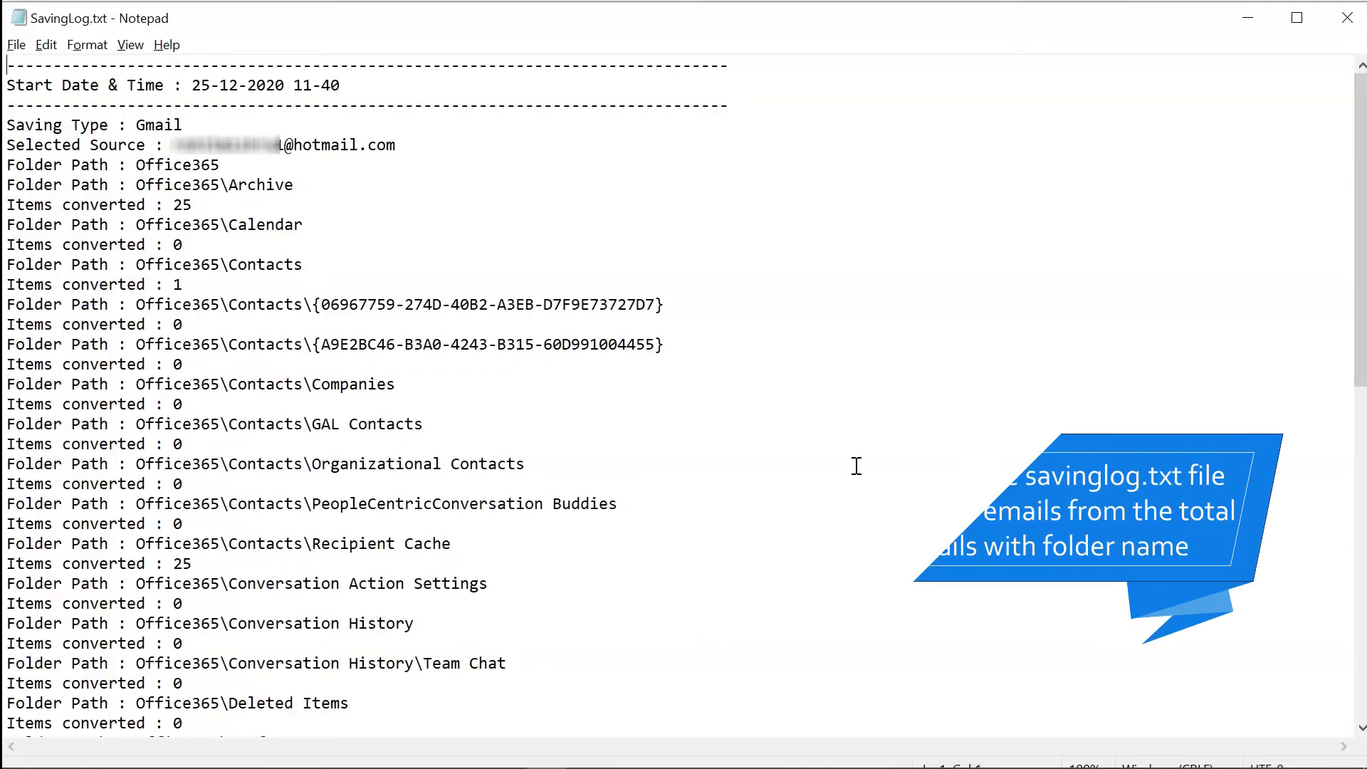
Scroll through SavingLog.txt to review each converted folder path and its item count
{"action": "scroll", "coordinate": [1362, 727], "scroll_direction": "down", "scroll_amount": 13}
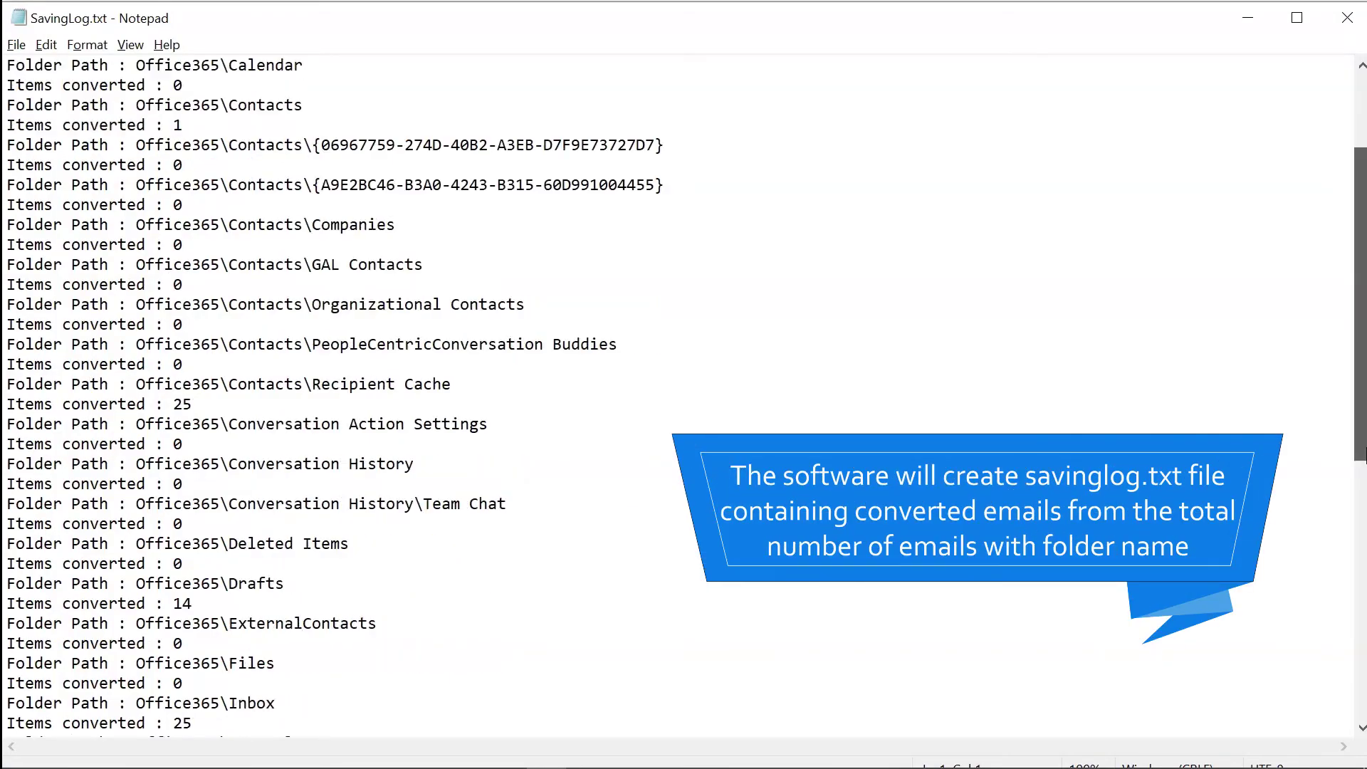
{"action": "scroll", "coordinate": [1362, 728], "scroll_direction": "up", "scroll_amount": 7}
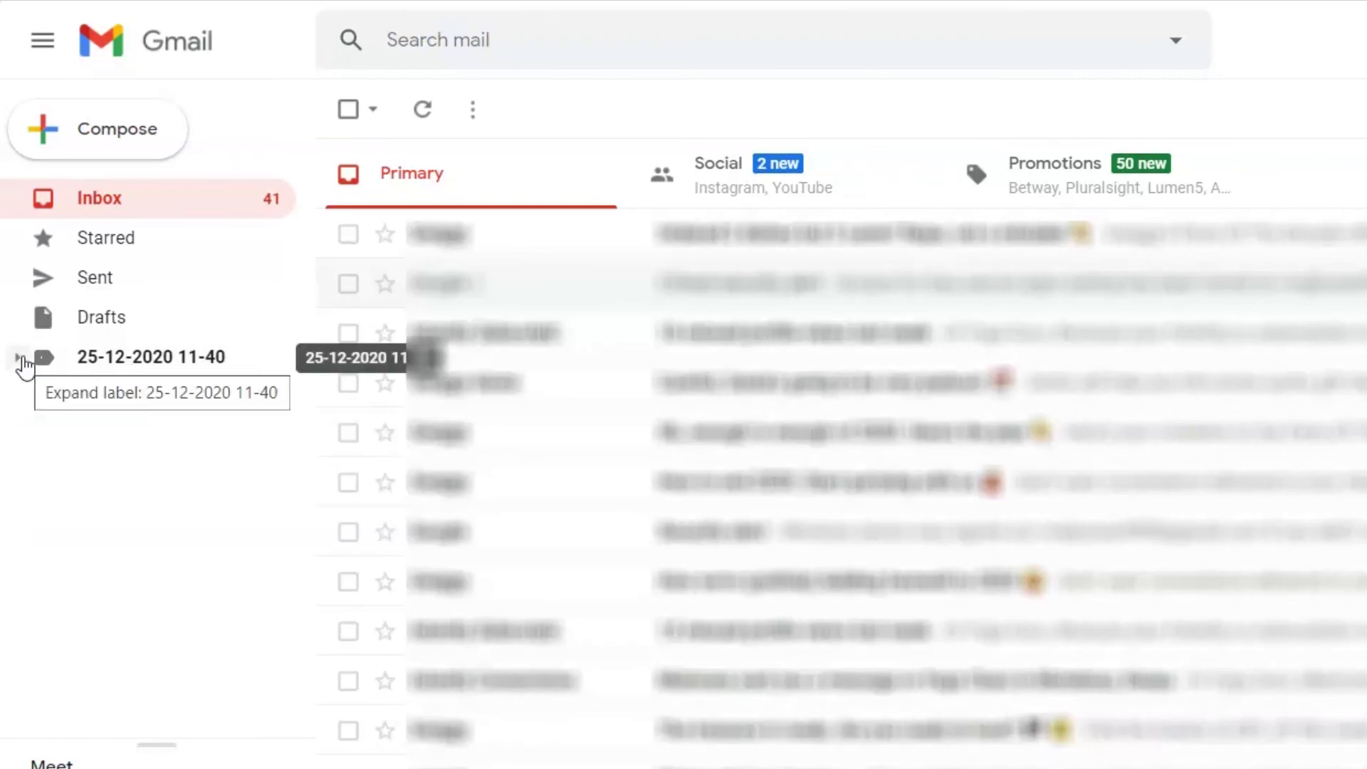
{"action": "left_click", "coordinate": [22, 360]}
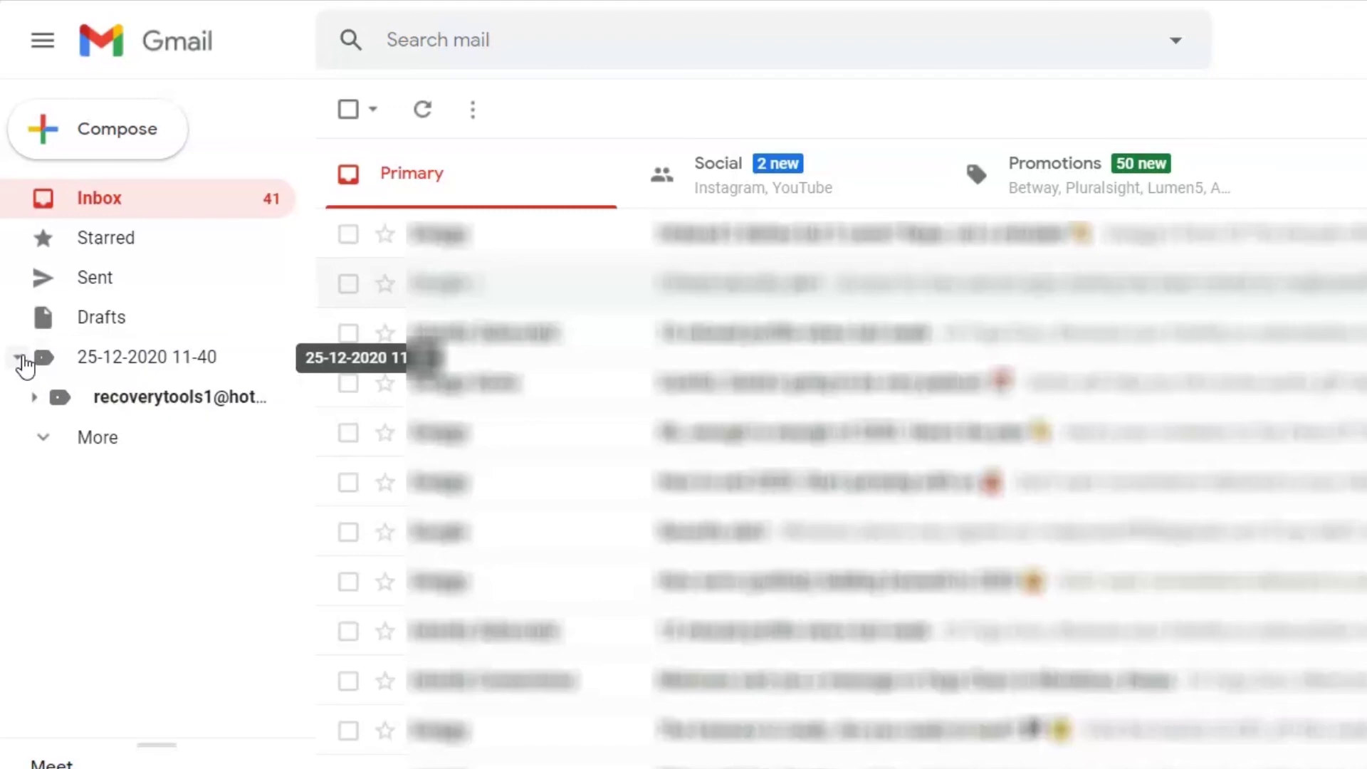
{"action": "left_click", "coordinate": [35, 398]}
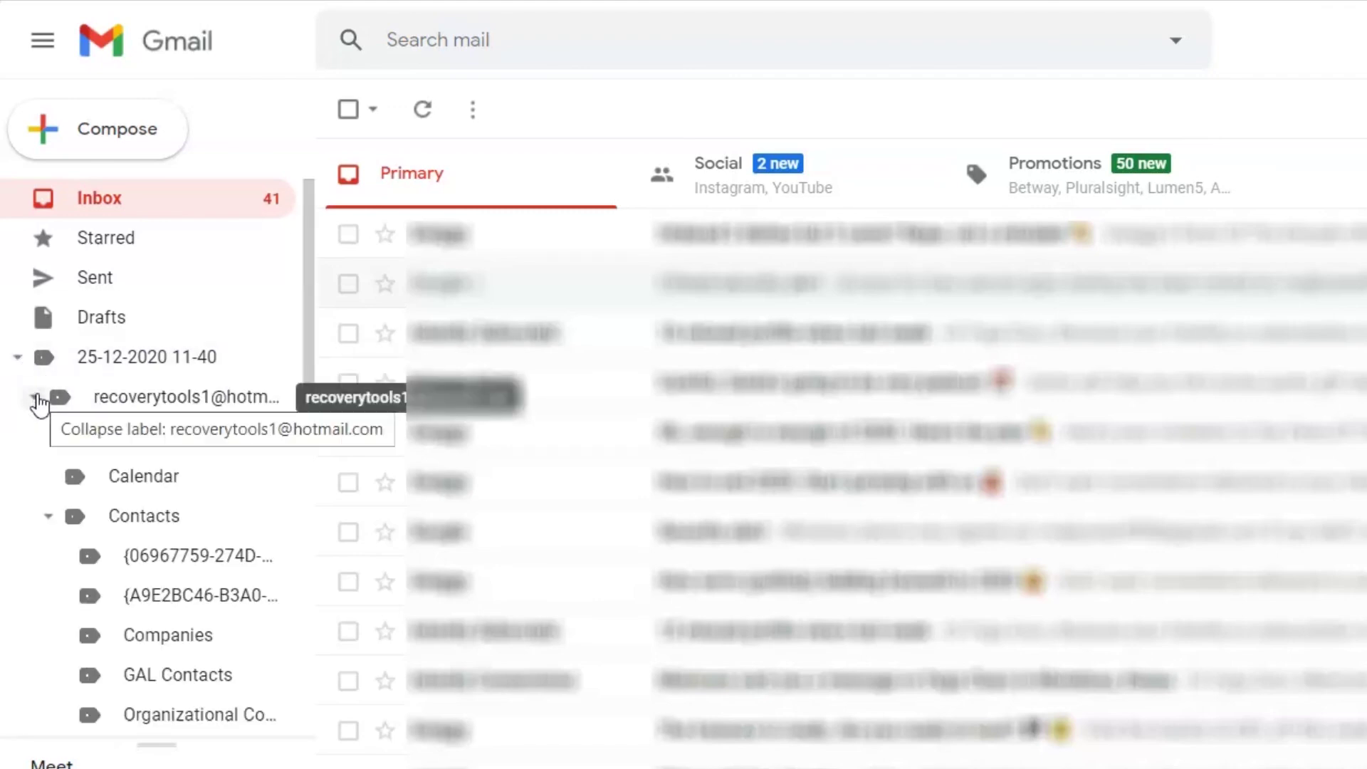
{"action": "left_click_drag", "start_coordinate": [305, 358], "coordinate": [306, 575]}
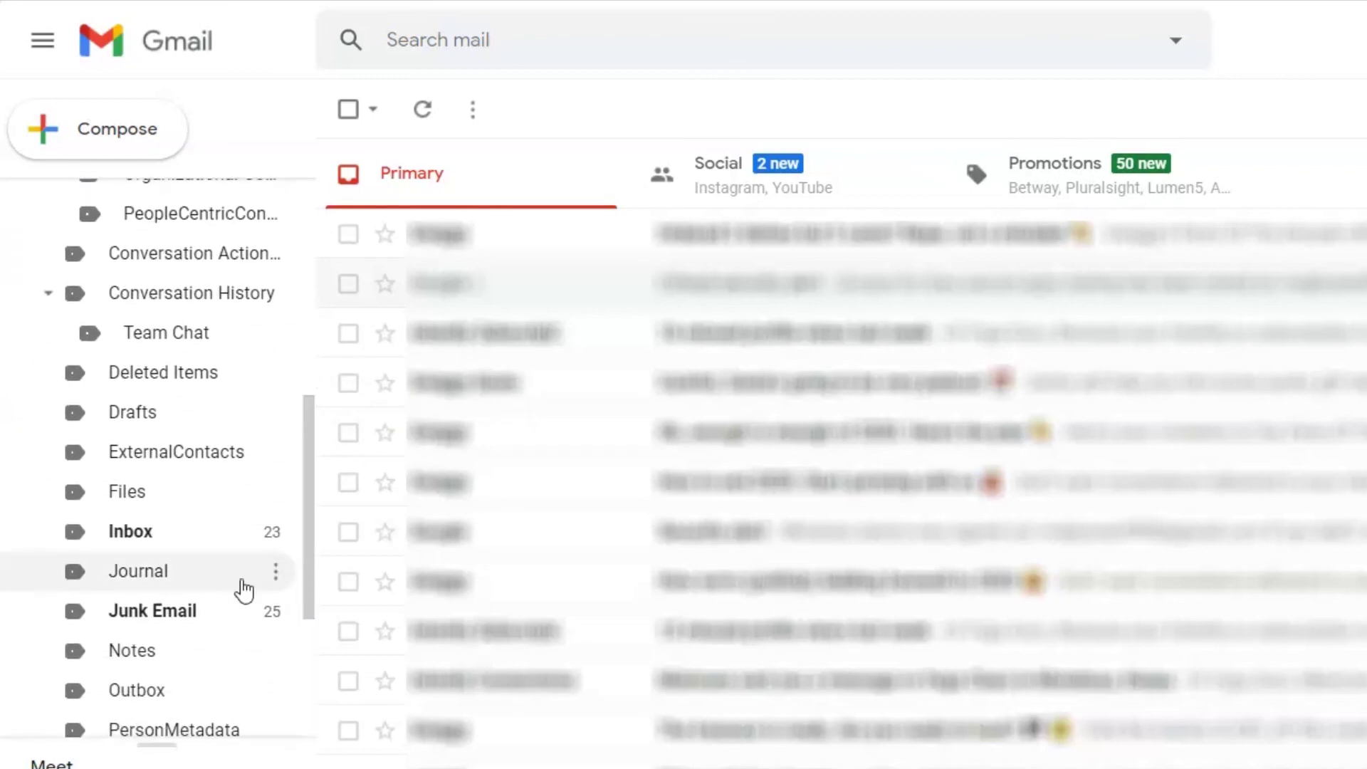
{"action": "left_click", "coordinate": [116, 534]}
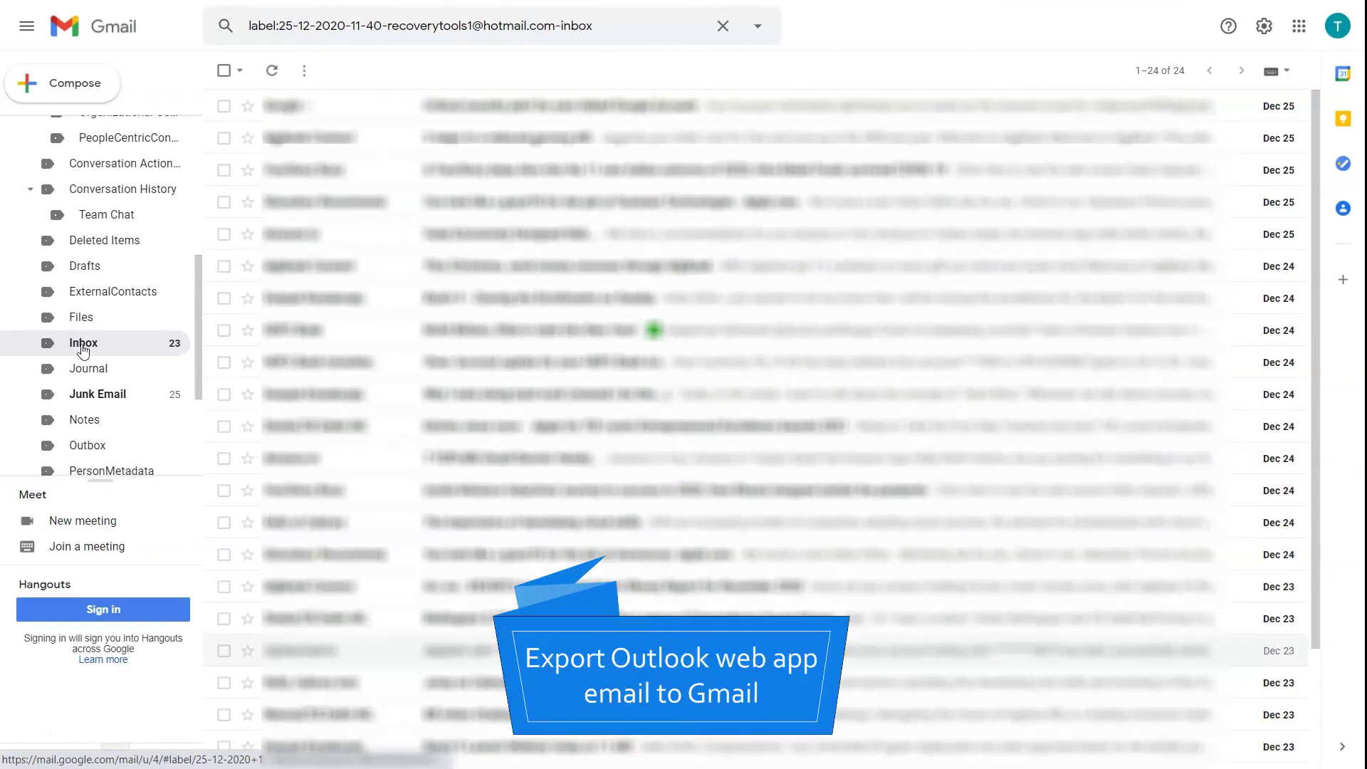
{"action": "left_click", "coordinate": [112, 396]}
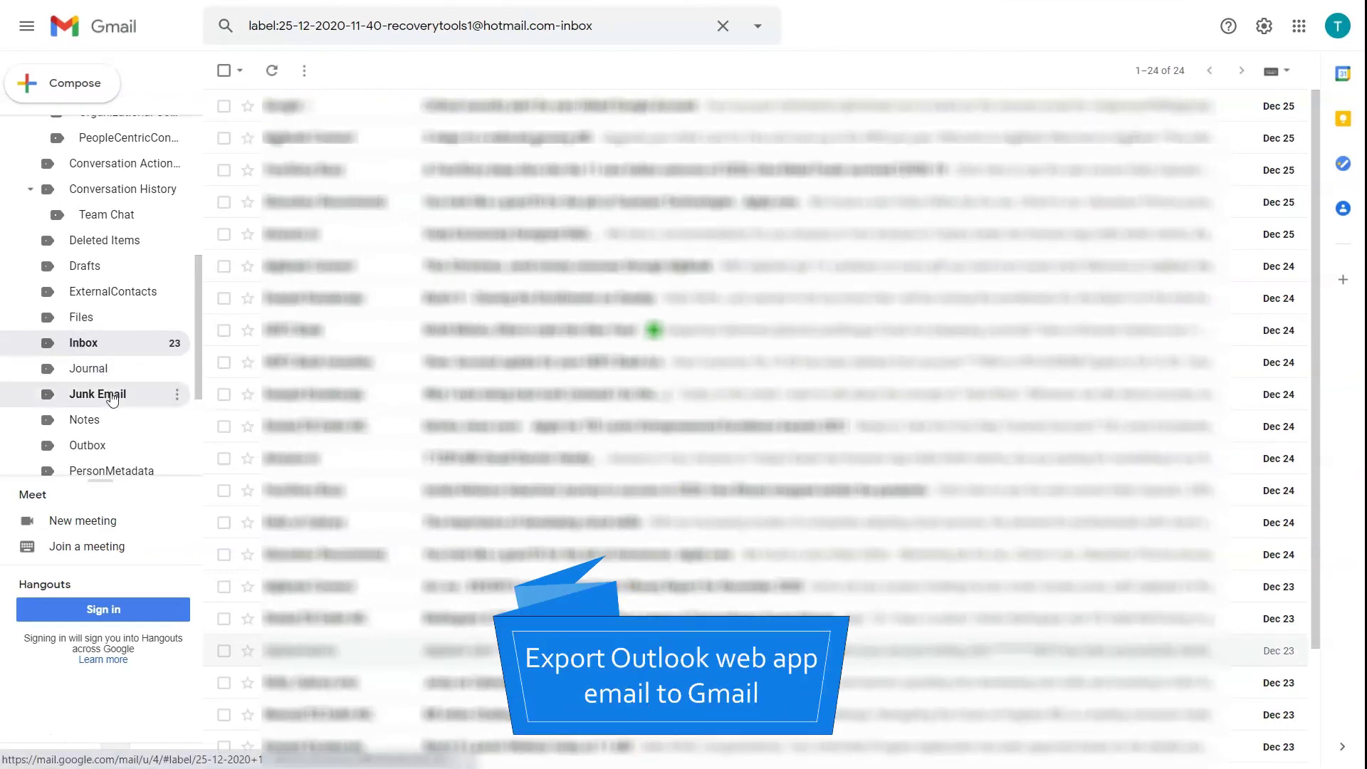